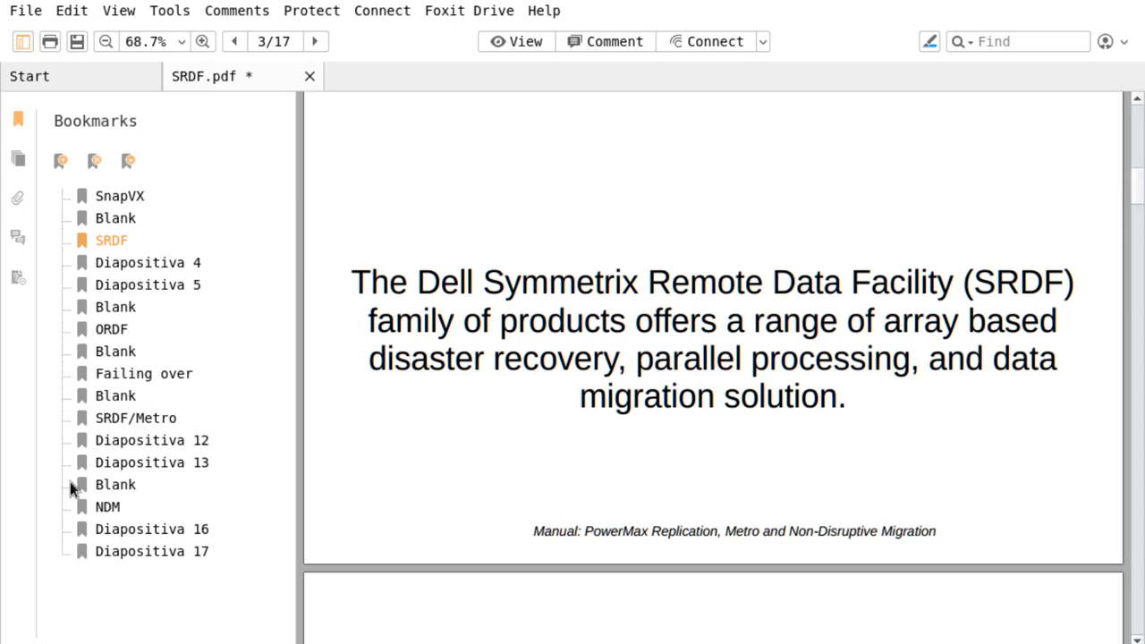
- Page through the SRDF presentation from the SRDF slide to Diapositiva 4 and Diapositiva 5
key("Down")
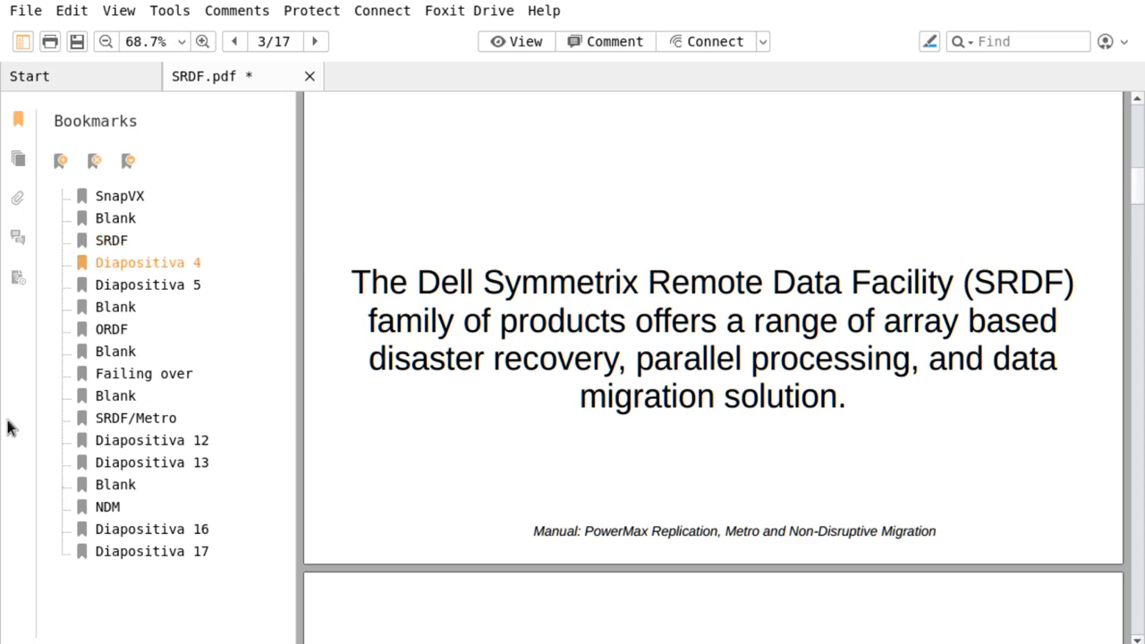
left_click(179, 265)
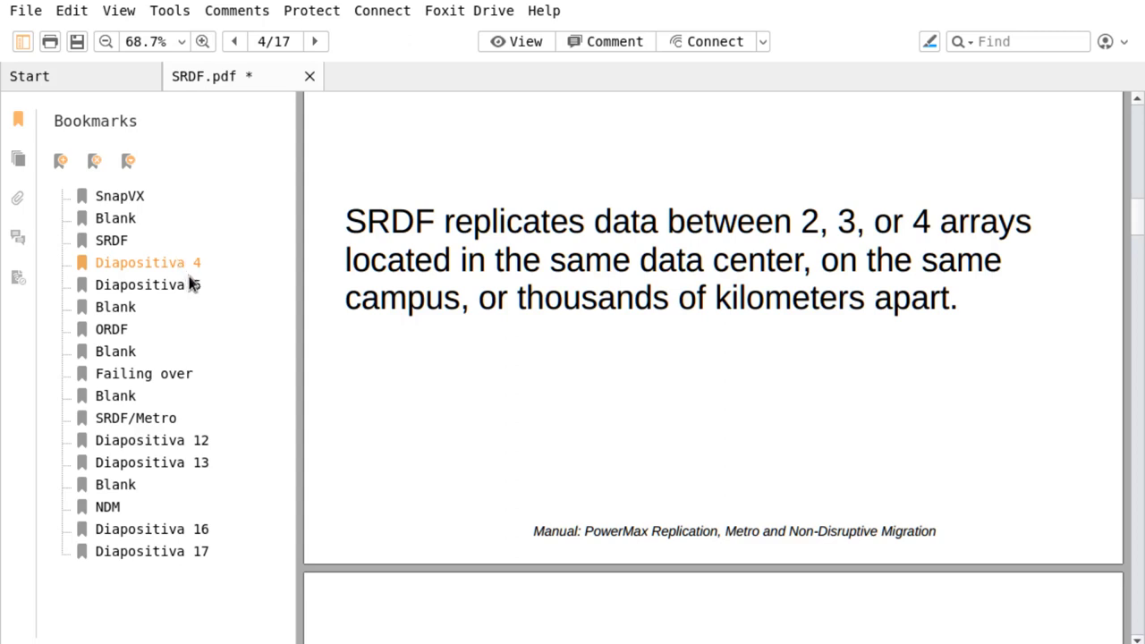
left_click(194, 284)
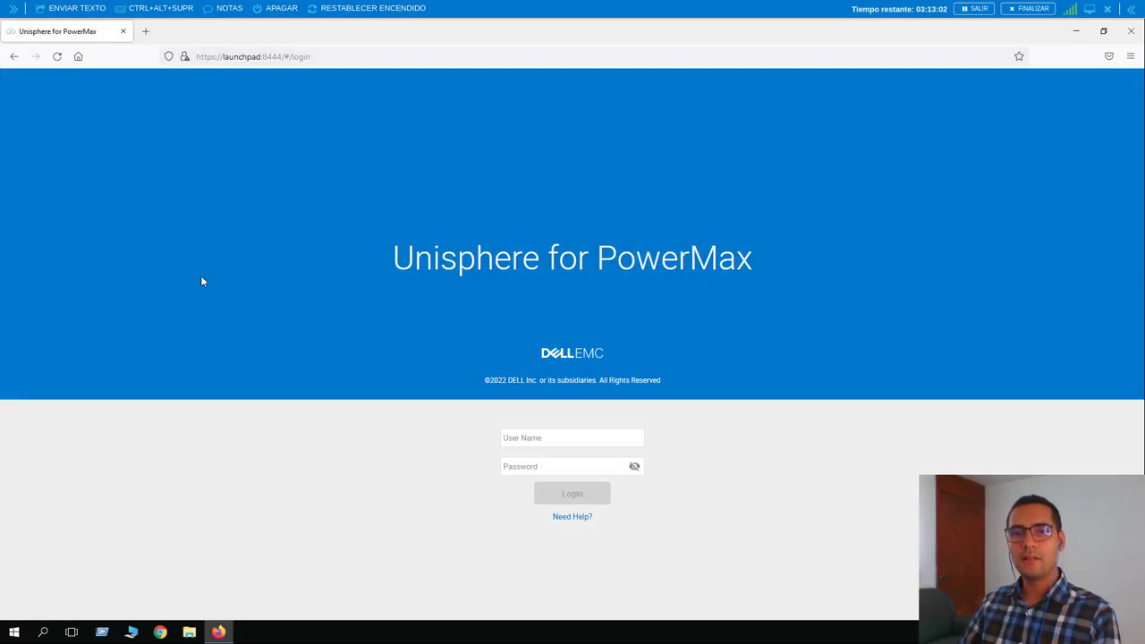
- Switch to Unisphere for PowerMax and log in with the saved user name and password
left_click(555, 438)
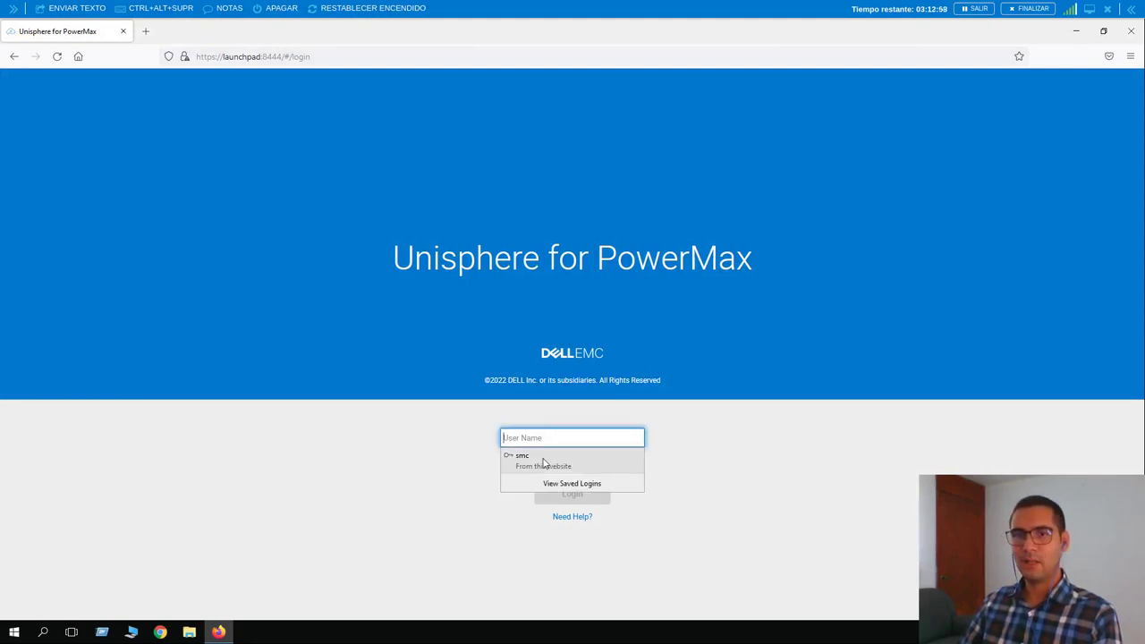
left_click(539, 461)
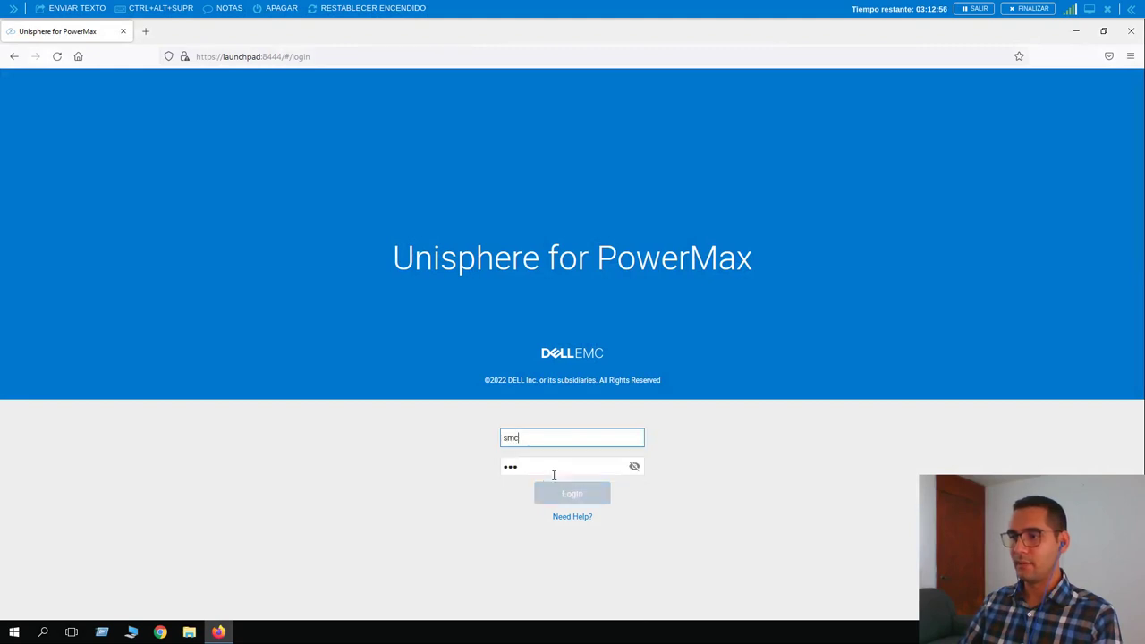
left_click(565, 497)
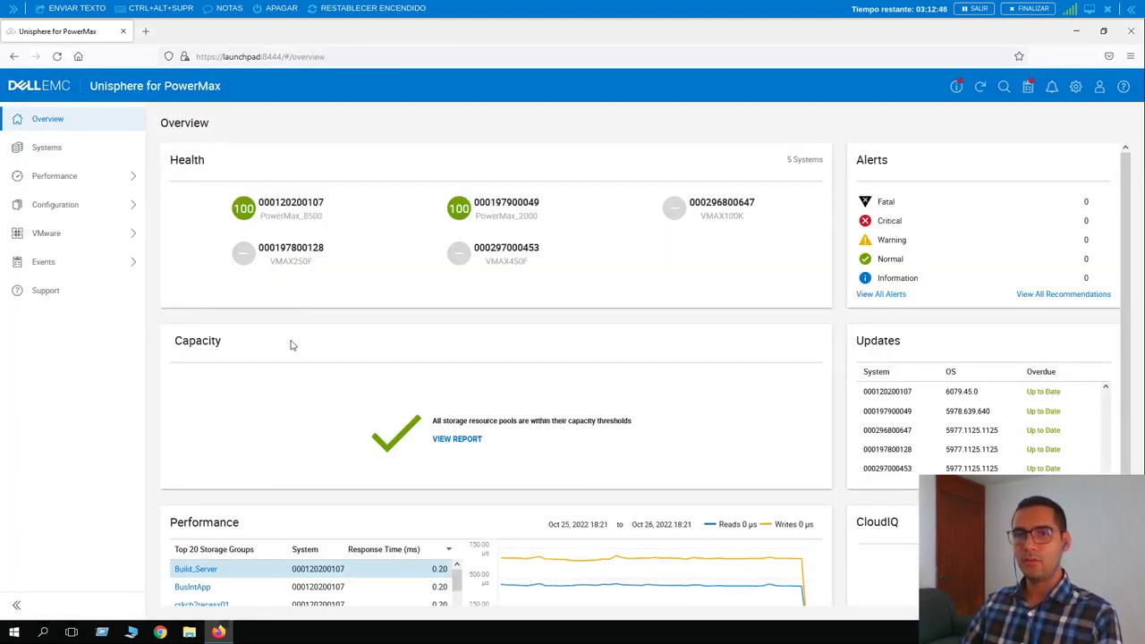
left_click(292, 215)
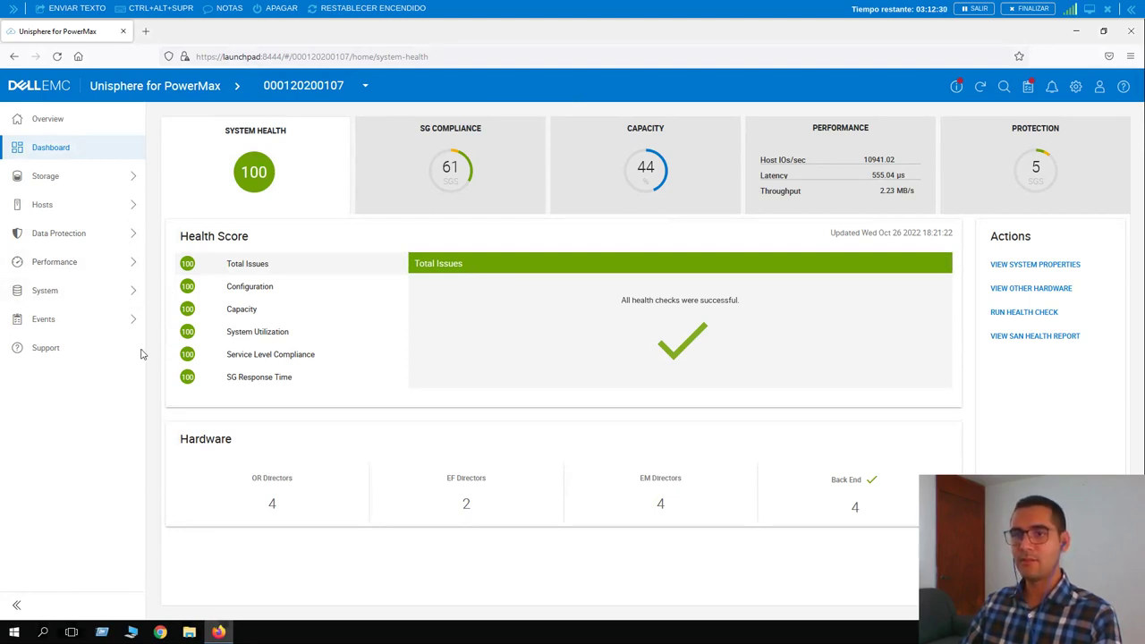
left_click(136, 291)
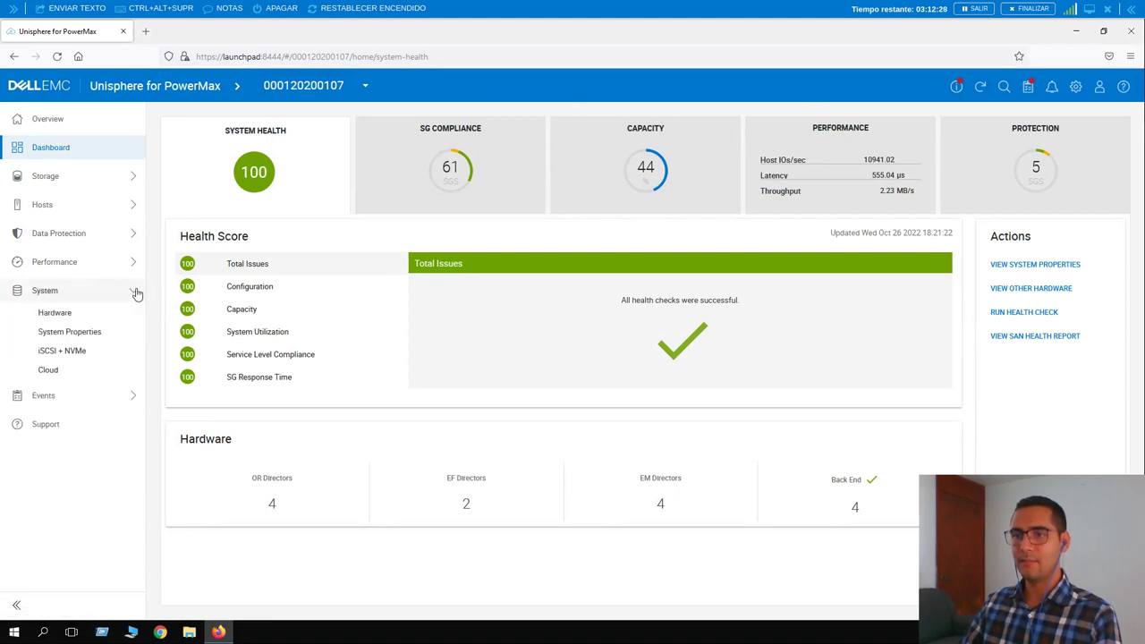
left_click(58, 311)
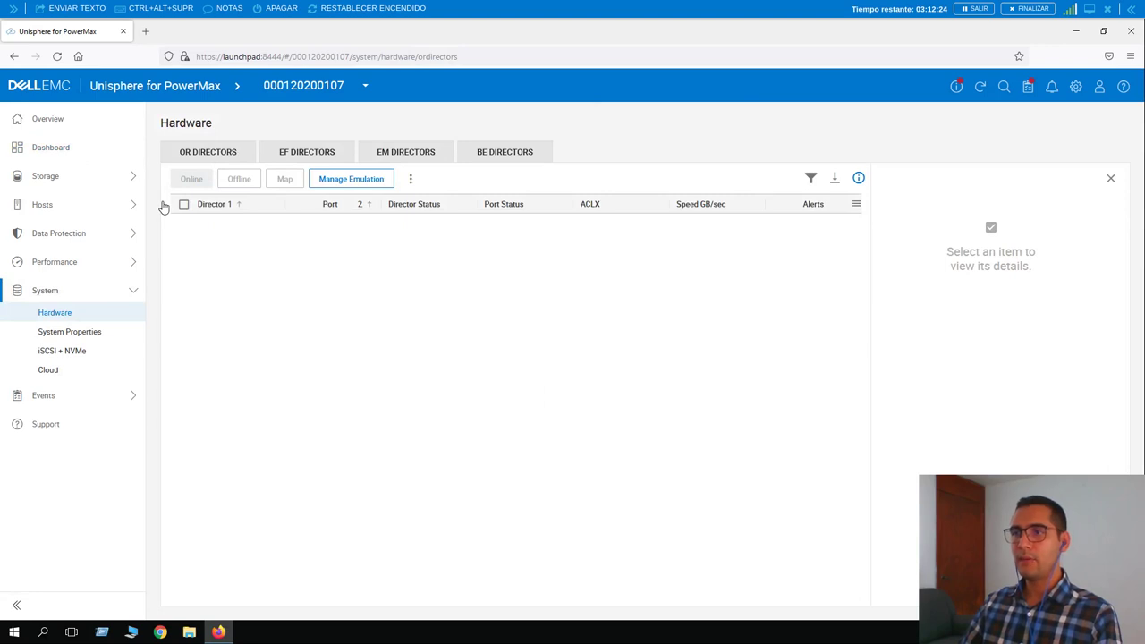
left_click(167, 159)
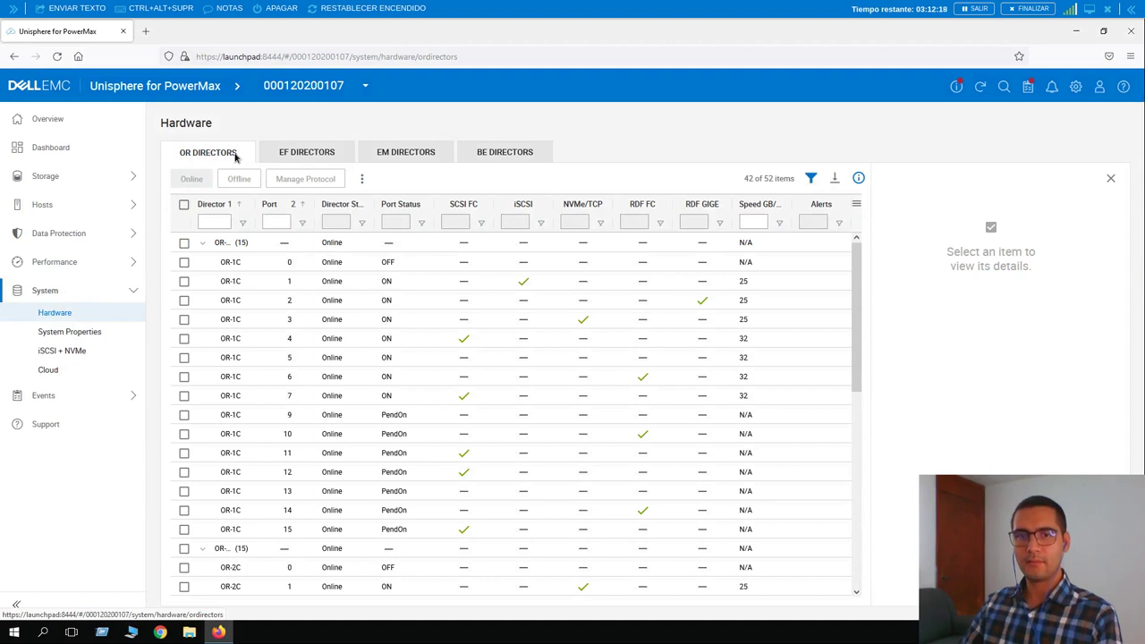
- Examine the RDF FC ports OR-1C:6 and OR-2C:6 by selecting each in the OR directors list
key("alt")
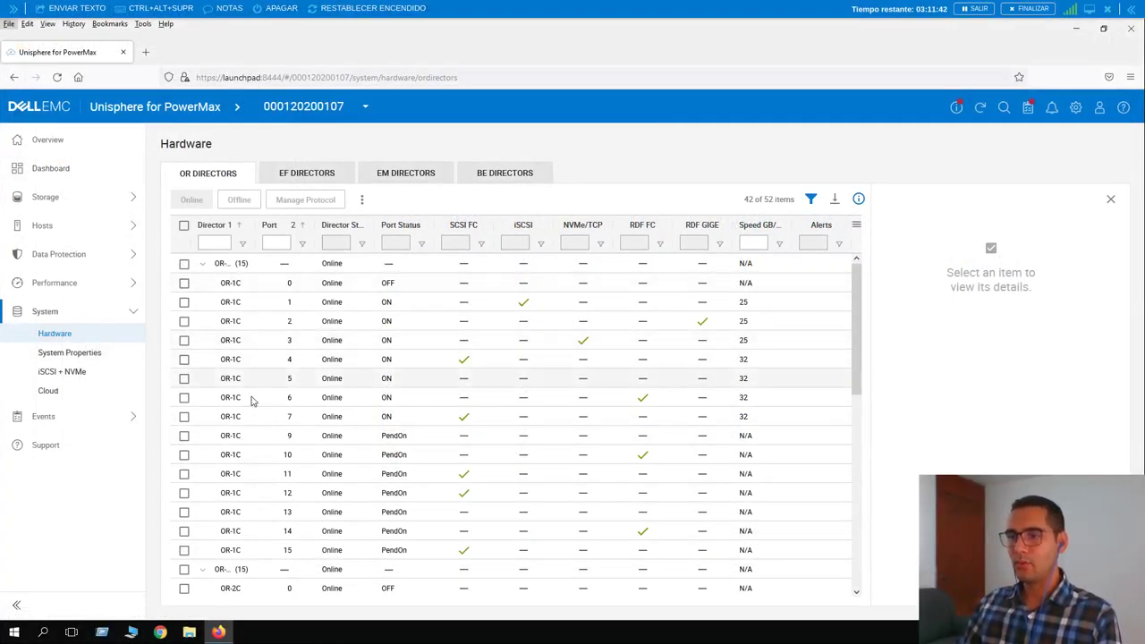
key("Escape")
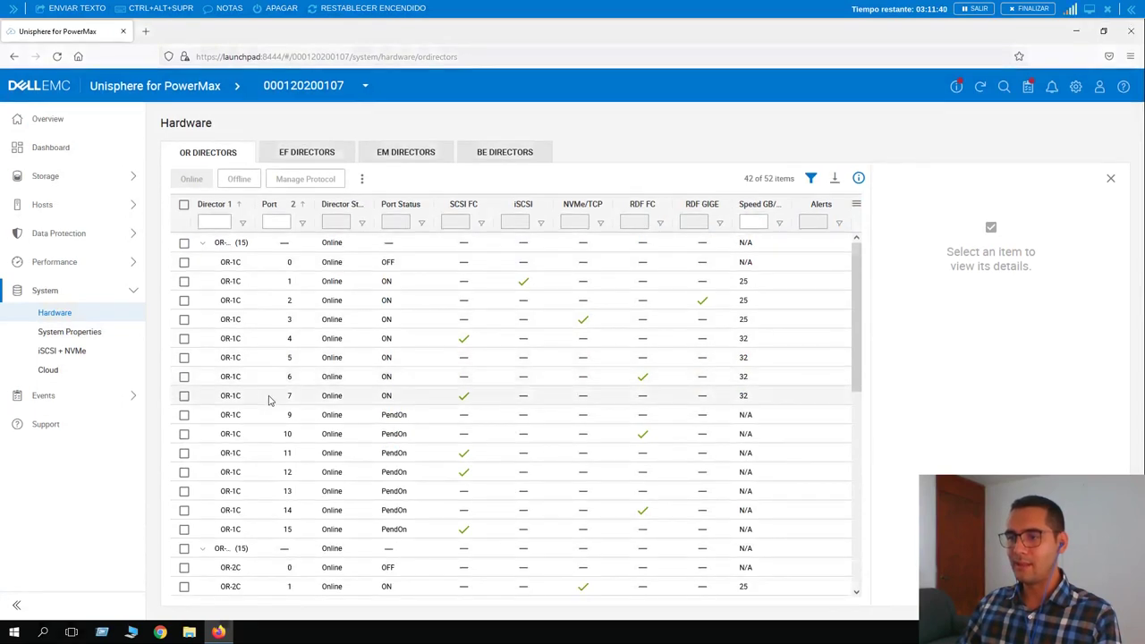
left_click(184, 376)
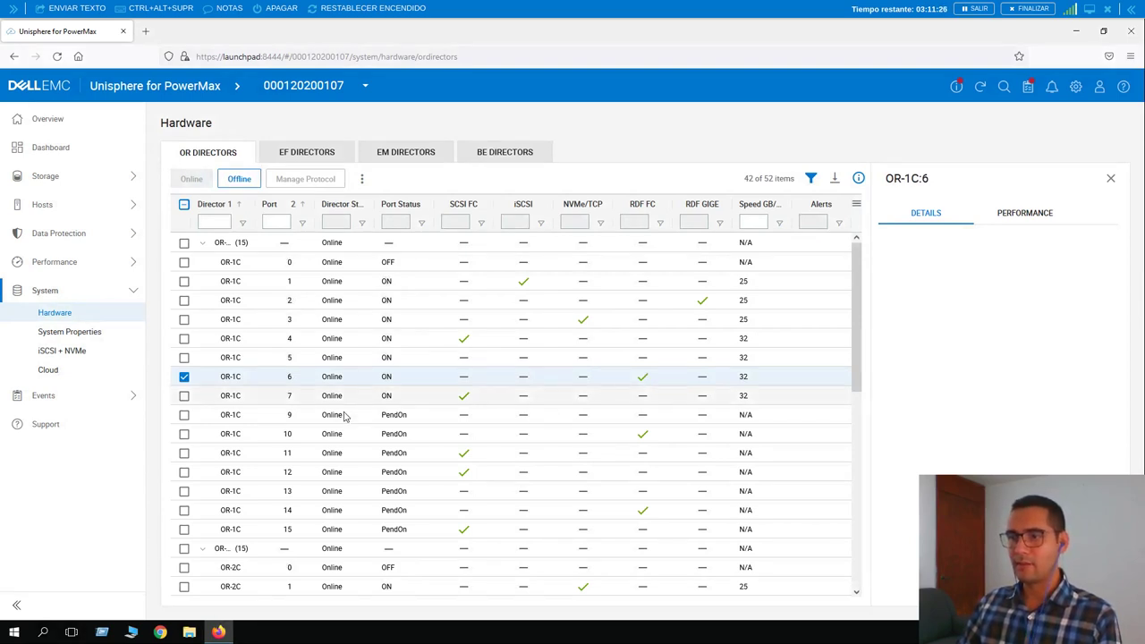
scroll(332, 414, "down", 2)
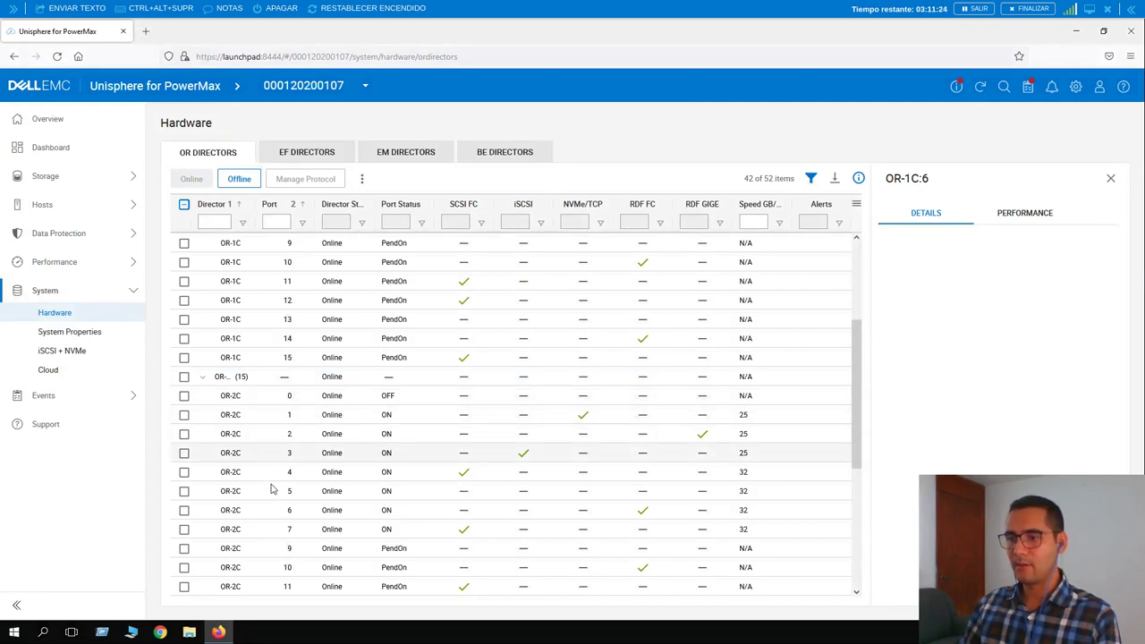
left_click(266, 514)
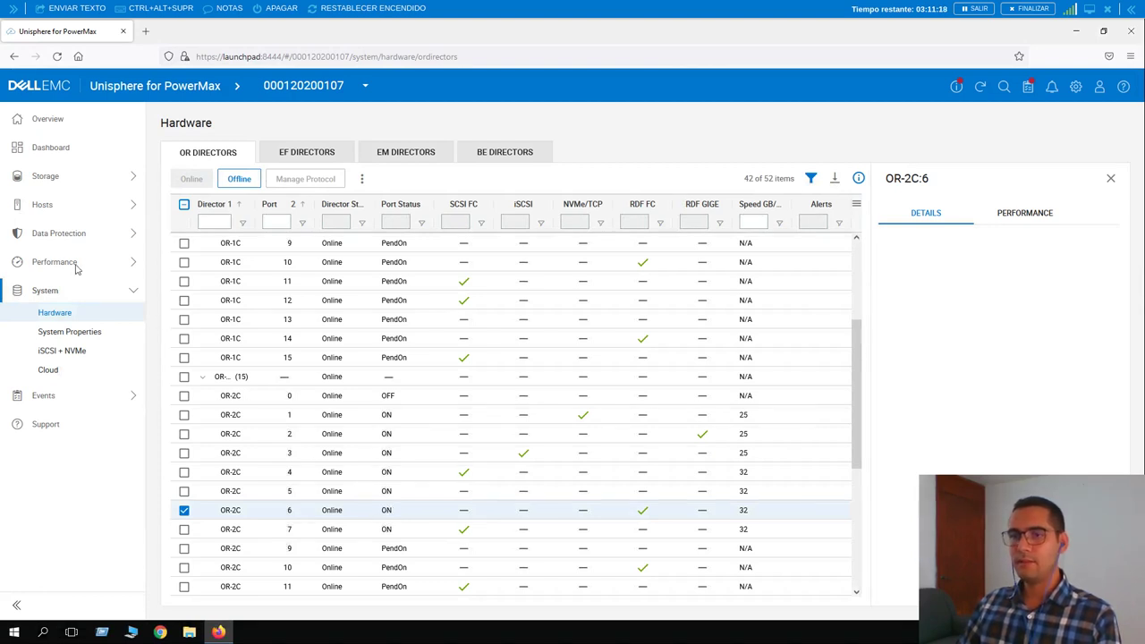
- Open the array's protection dashboard and show the details of the VMAX100K system in the SRDF topology
left_click(56, 147)
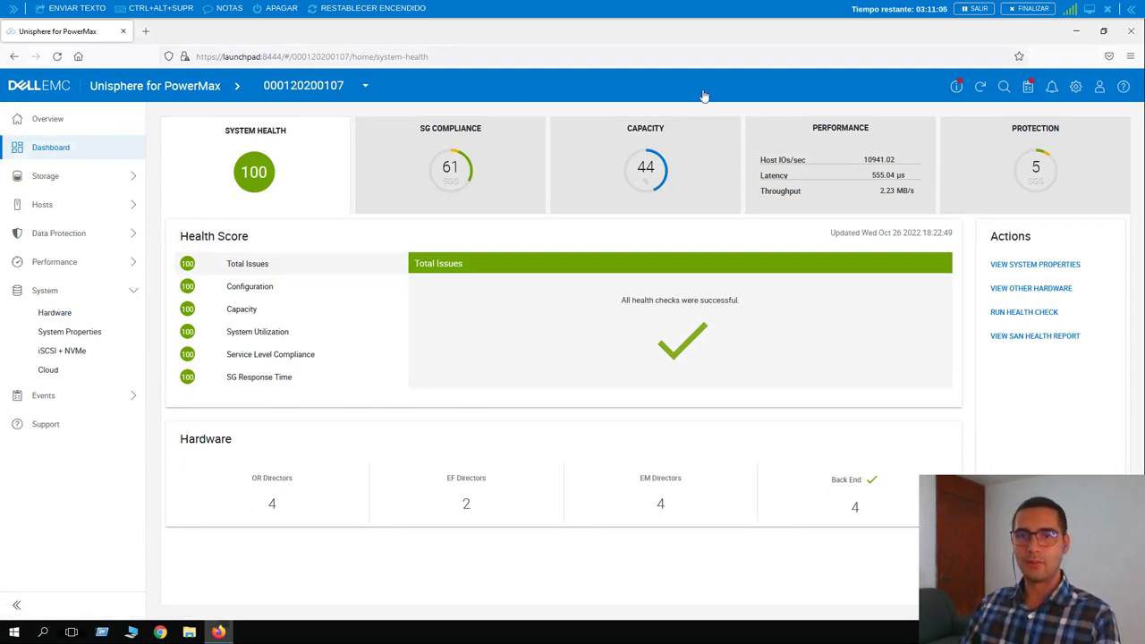
left_click(1008, 139)
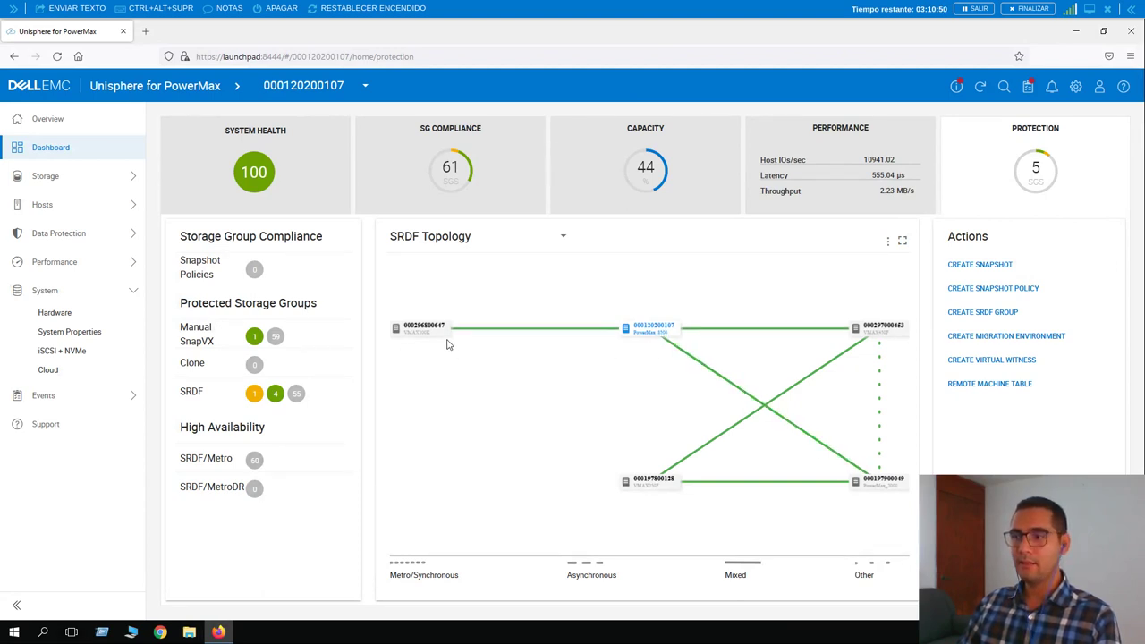
mouse_move(438, 337)
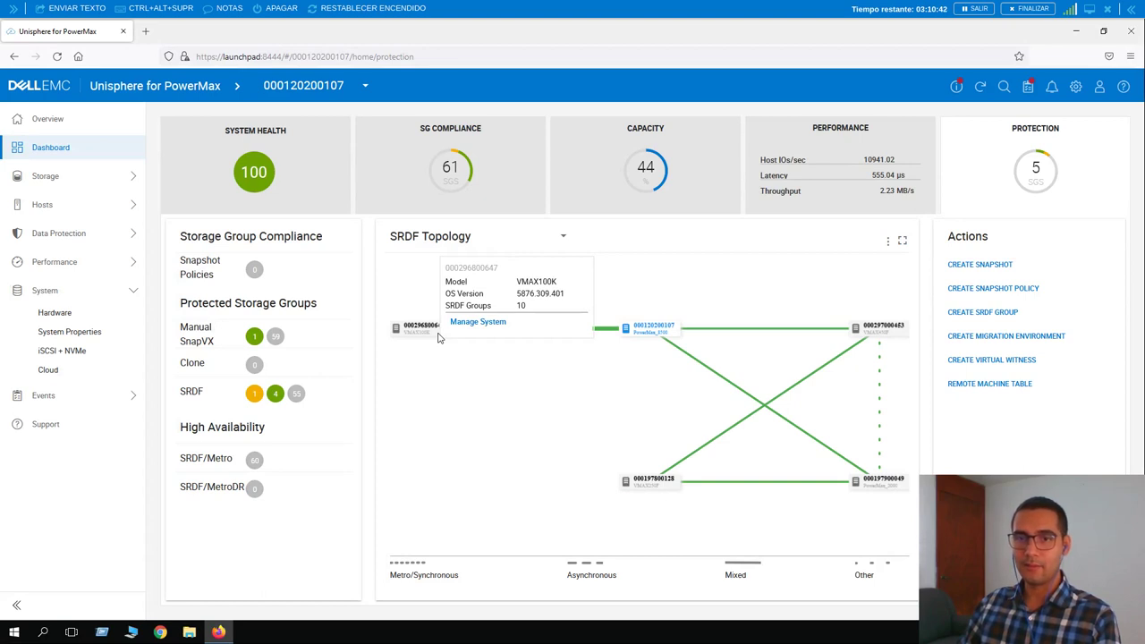
left_click(995, 320)
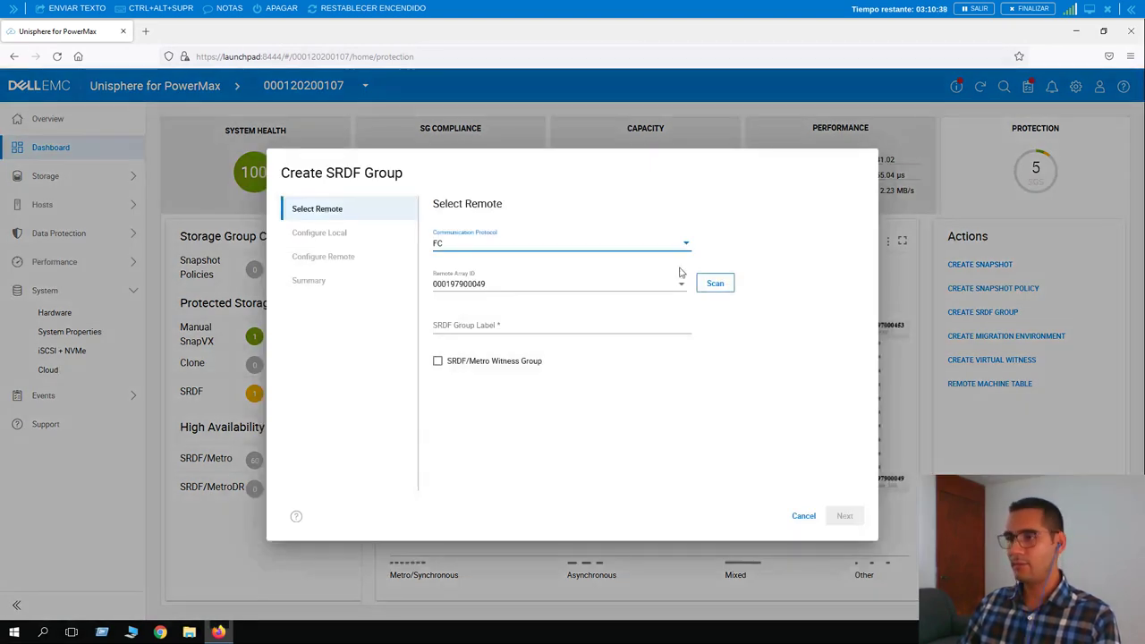
left_click(501, 286)
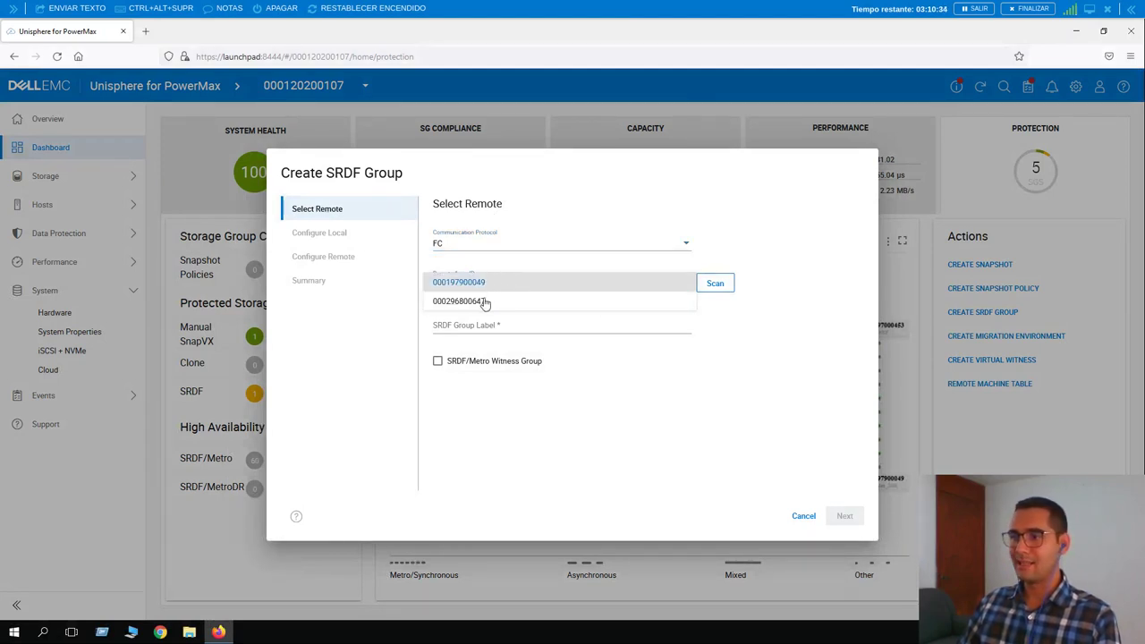
left_click(485, 302)
left_click(474, 325)
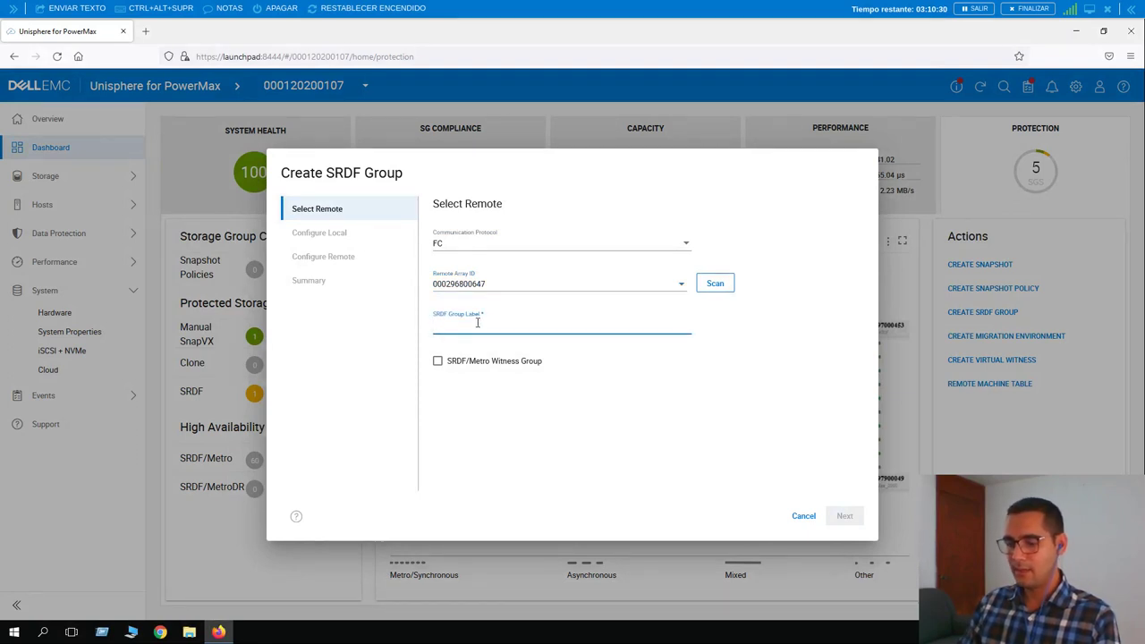
type("DEmoTest2")
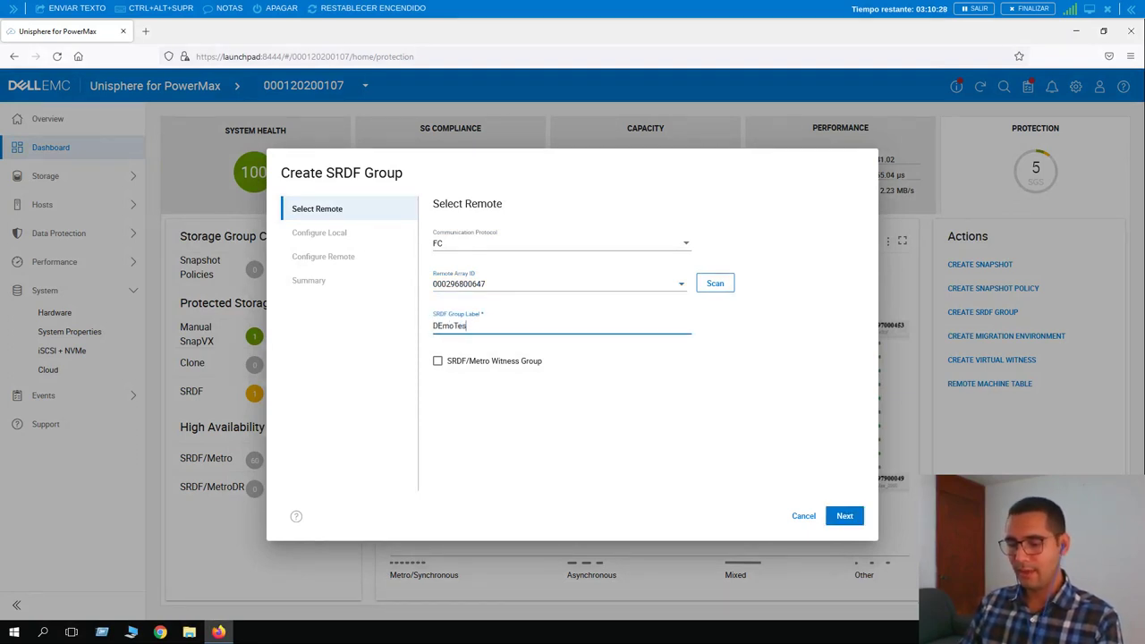
left_click(440, 327)
key("BackSpace")
type("e")
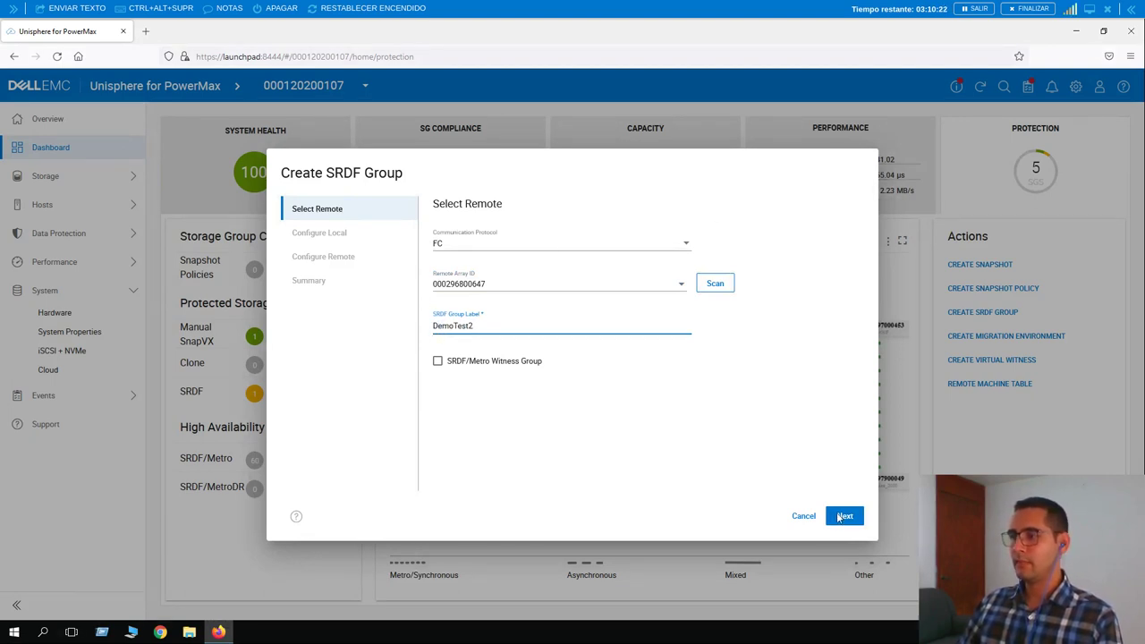
left_click(841, 517)
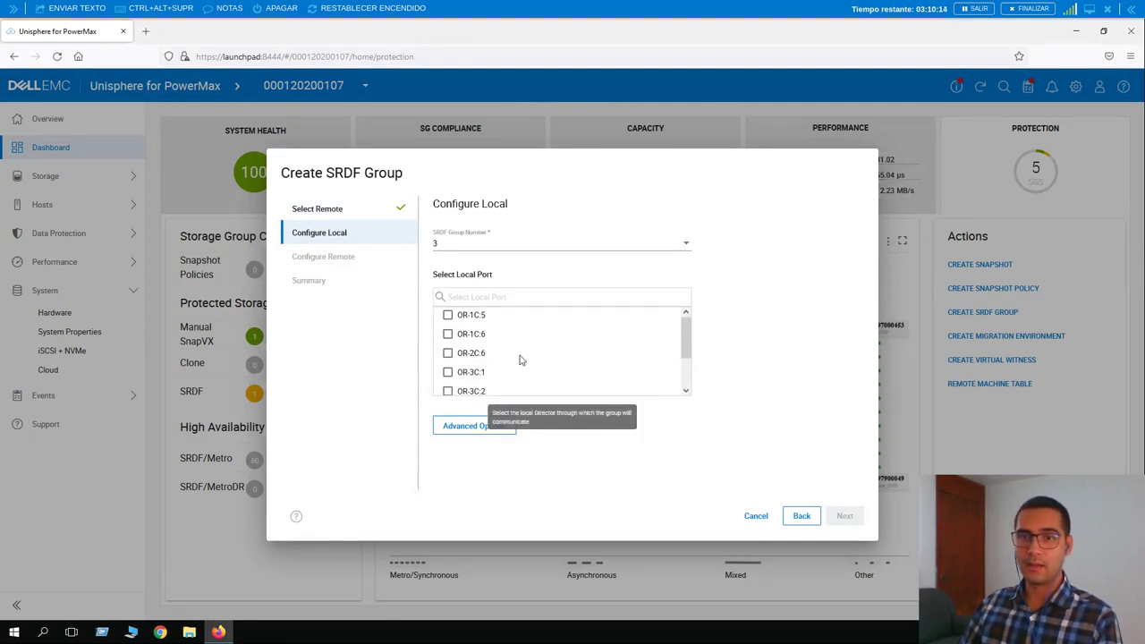
- Create the SRDF group immediately with local ports OR-1C:6 and OR-2C:6 and remote ports RF-1F:7 and RF-2F:7
left_click(447, 334)
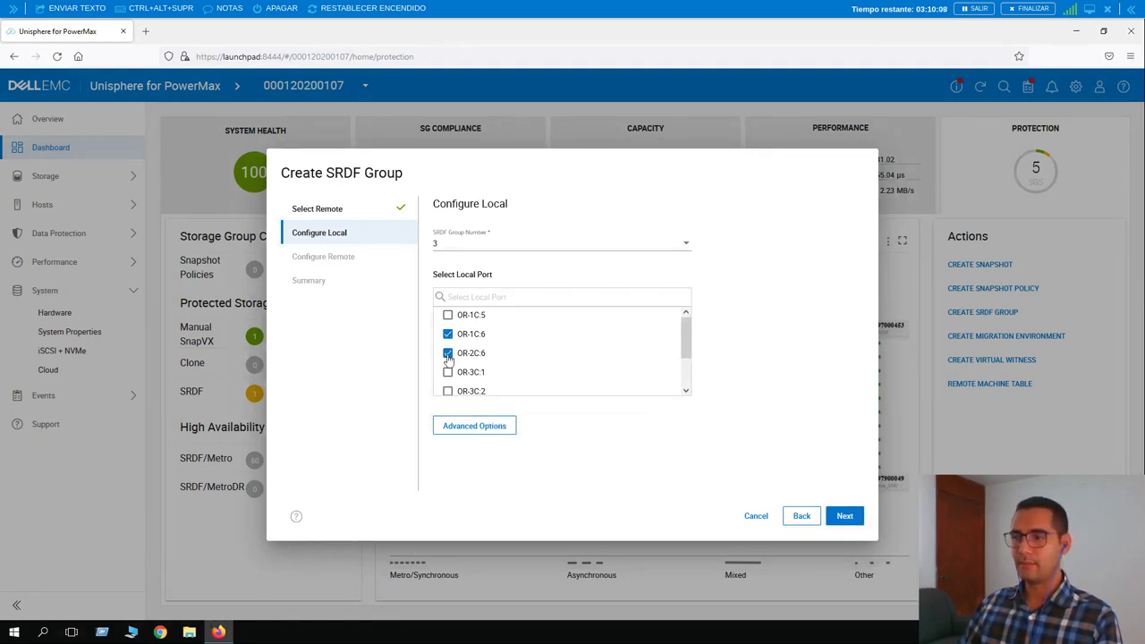
left_click(843, 516)
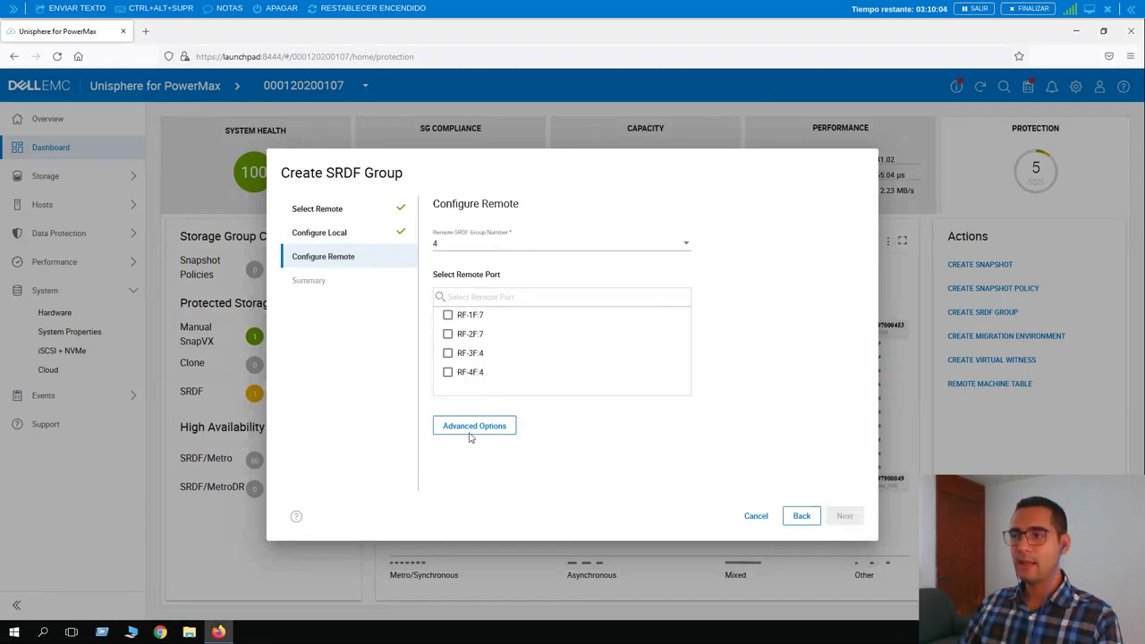
left_click(447, 334)
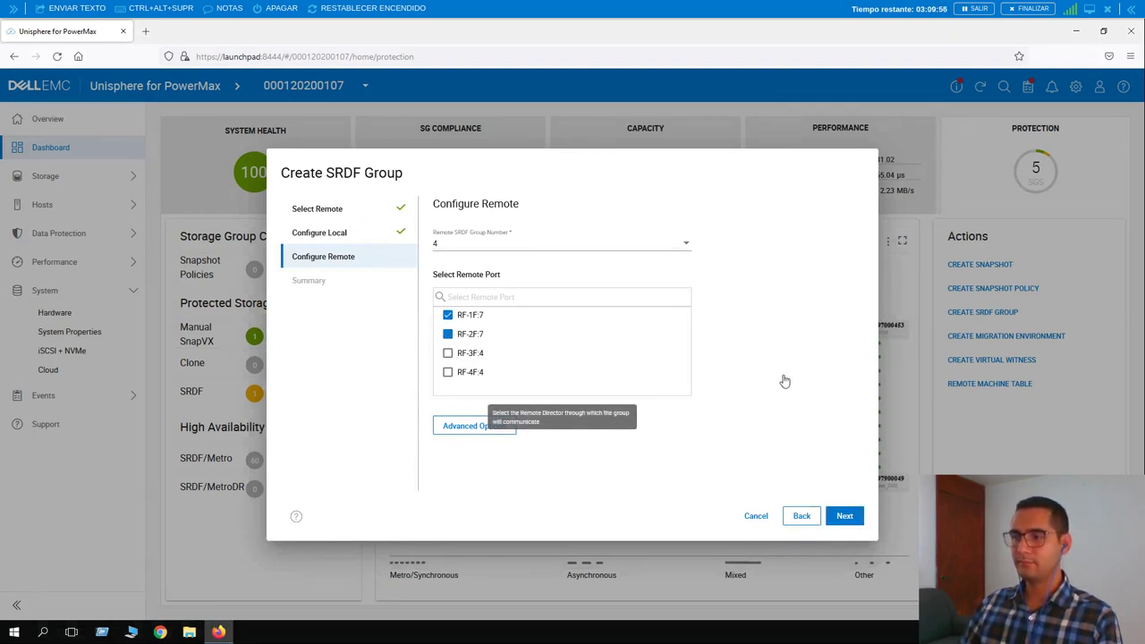
left_click(842, 522)
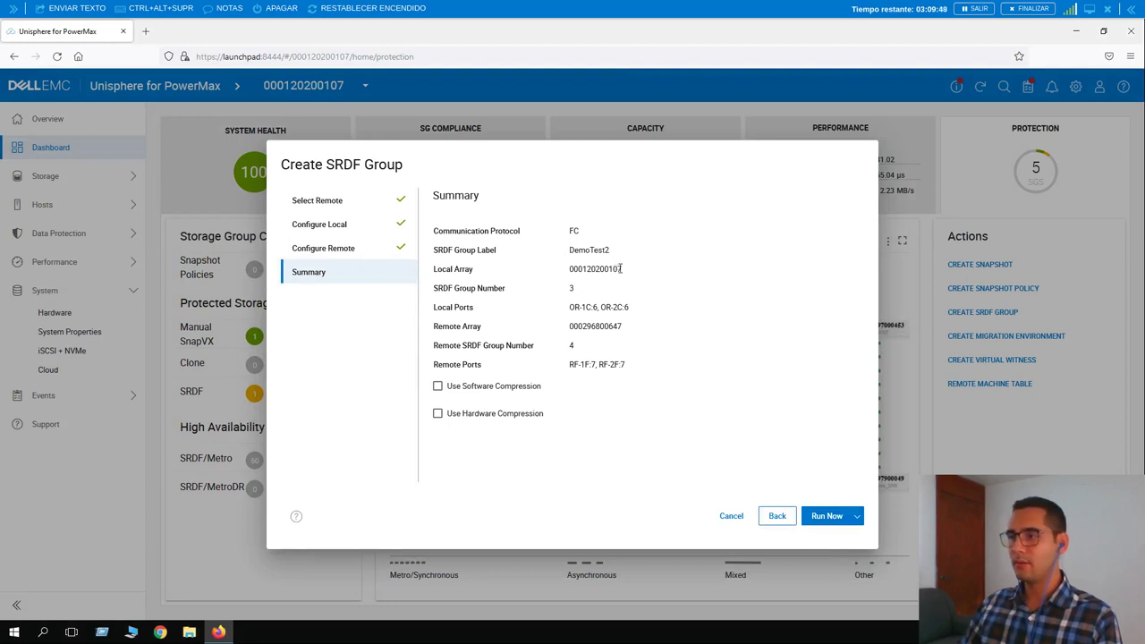
left_click(827, 516)
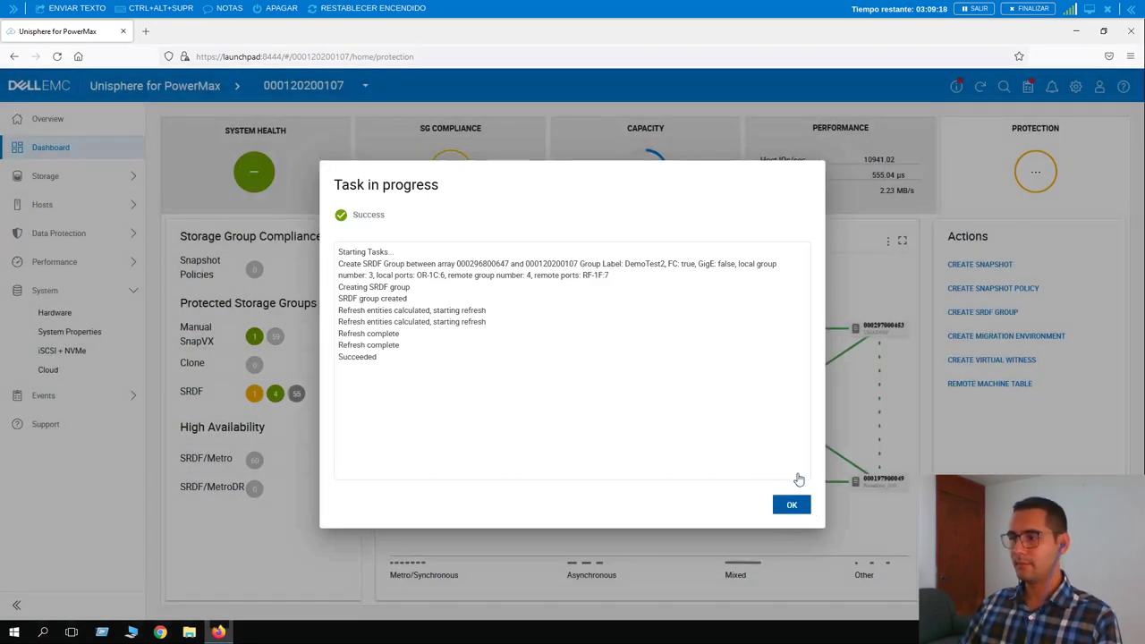
left_click(791, 506)
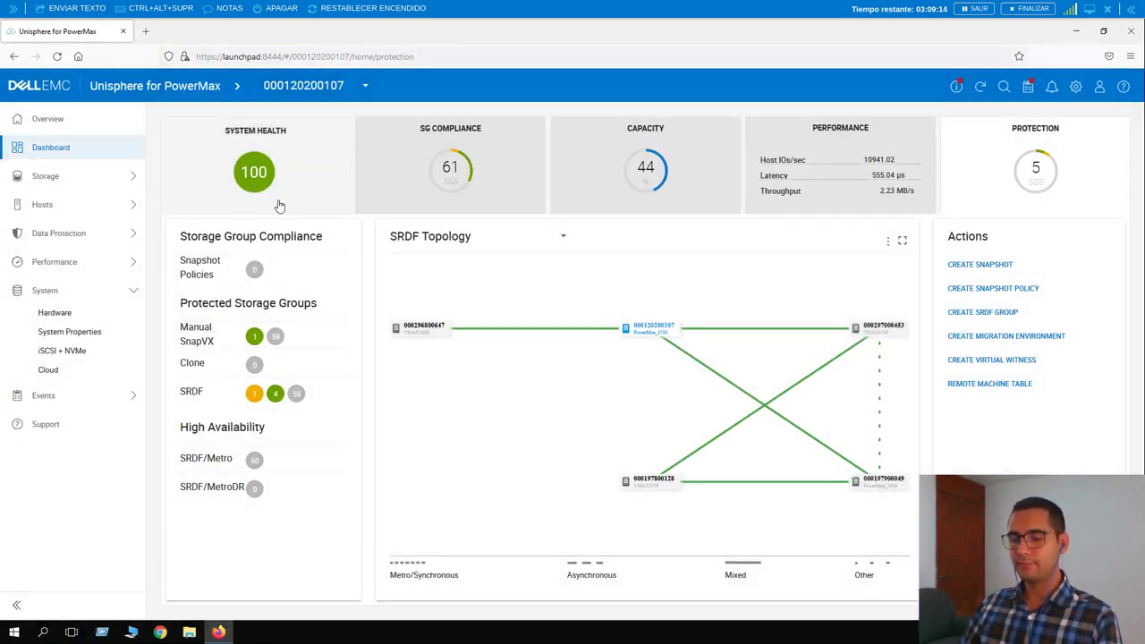
- Open the array's SRDF groups under data protection and select DemoTest2 to view its details
left_click(133, 291)
left_click(133, 237)
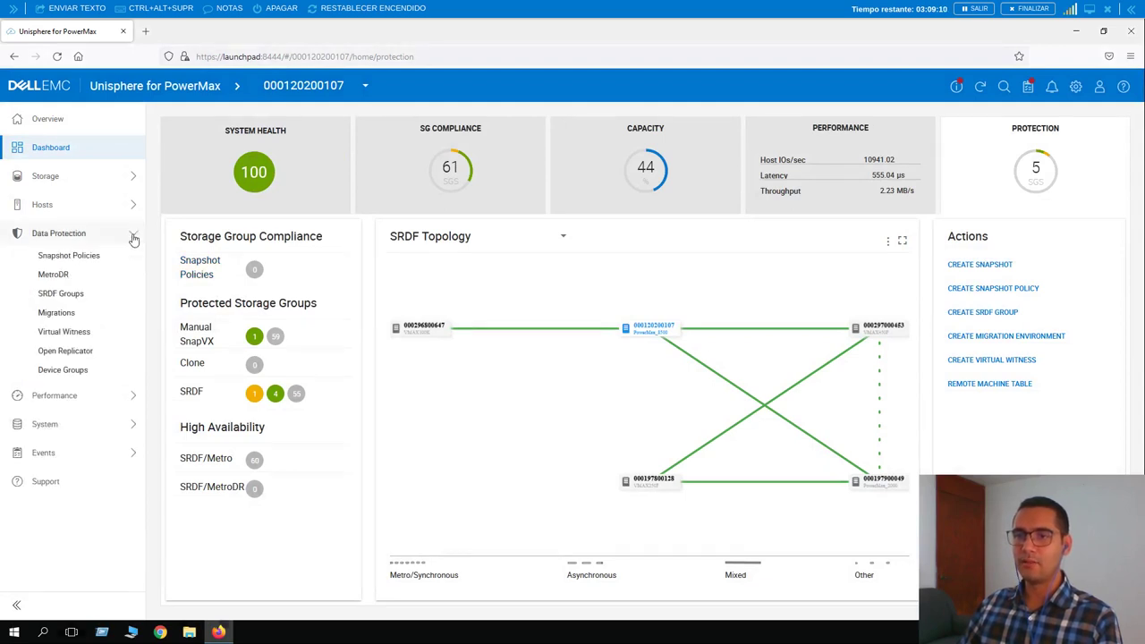
left_click(73, 298)
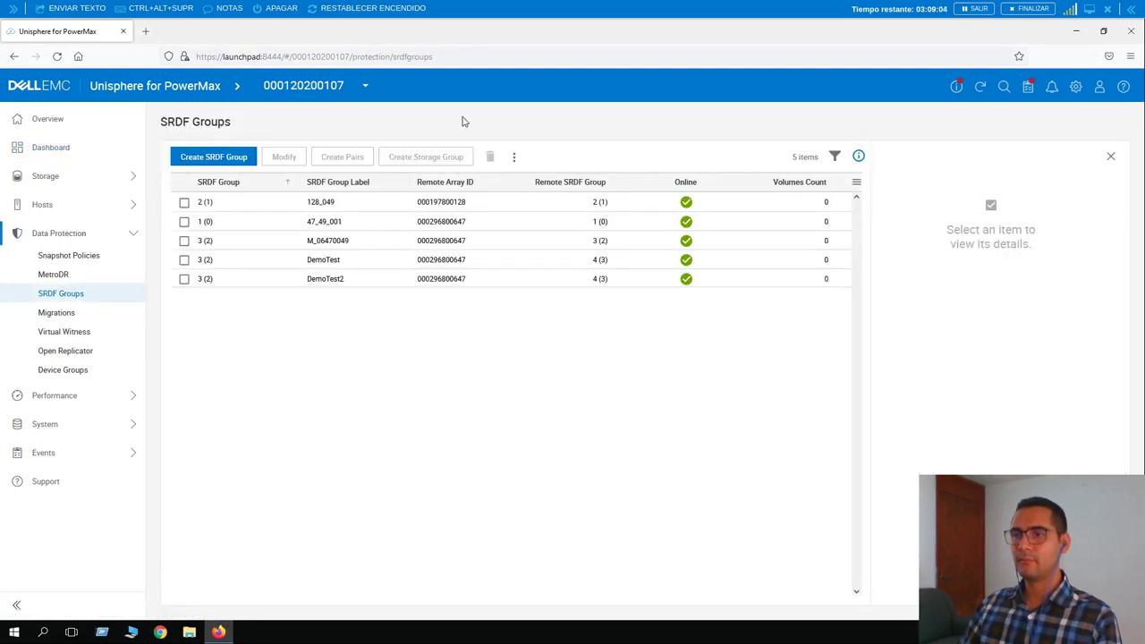
left_click(414, 283)
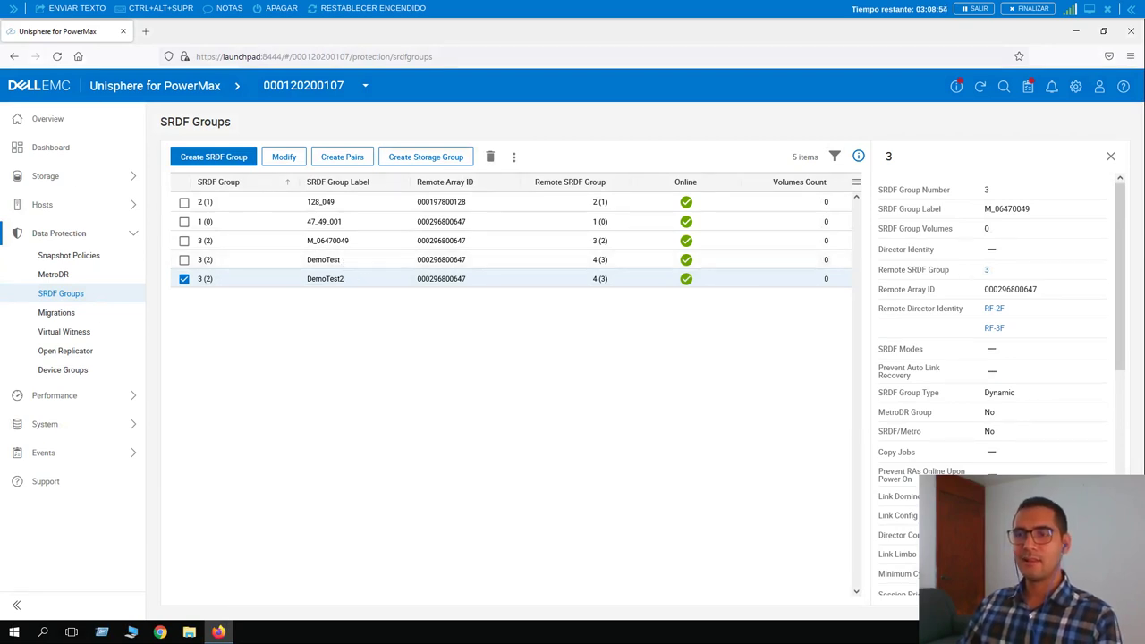
- Open the array's storage groups, filter the names by vm_data and select the VM_datastores storage group
left_click(135, 234)
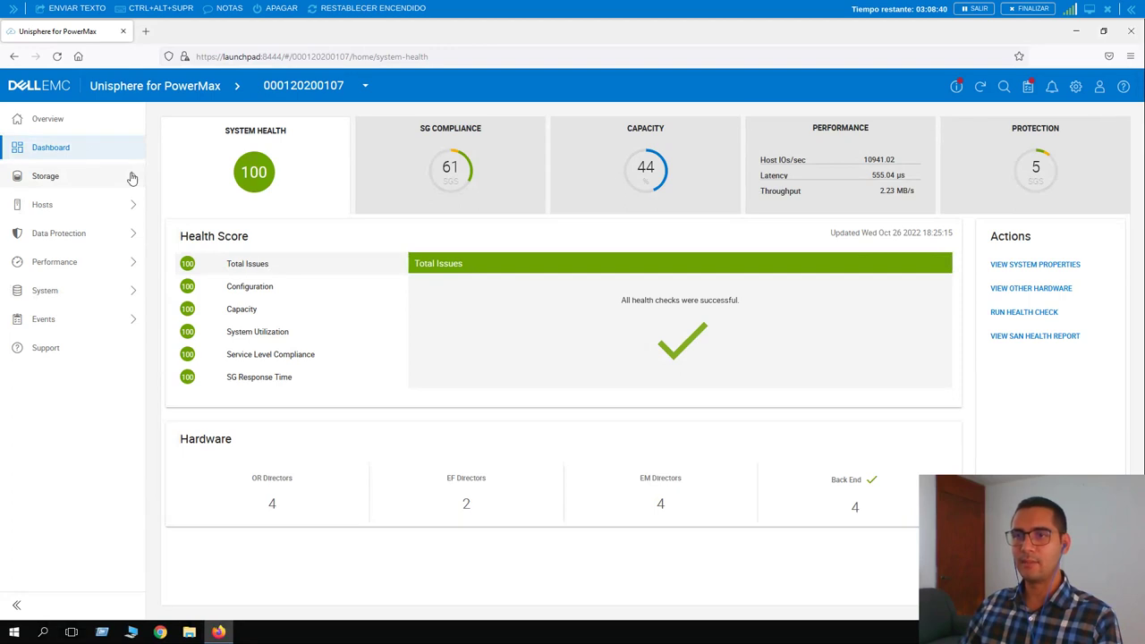
left_click(131, 178)
left_click(64, 198)
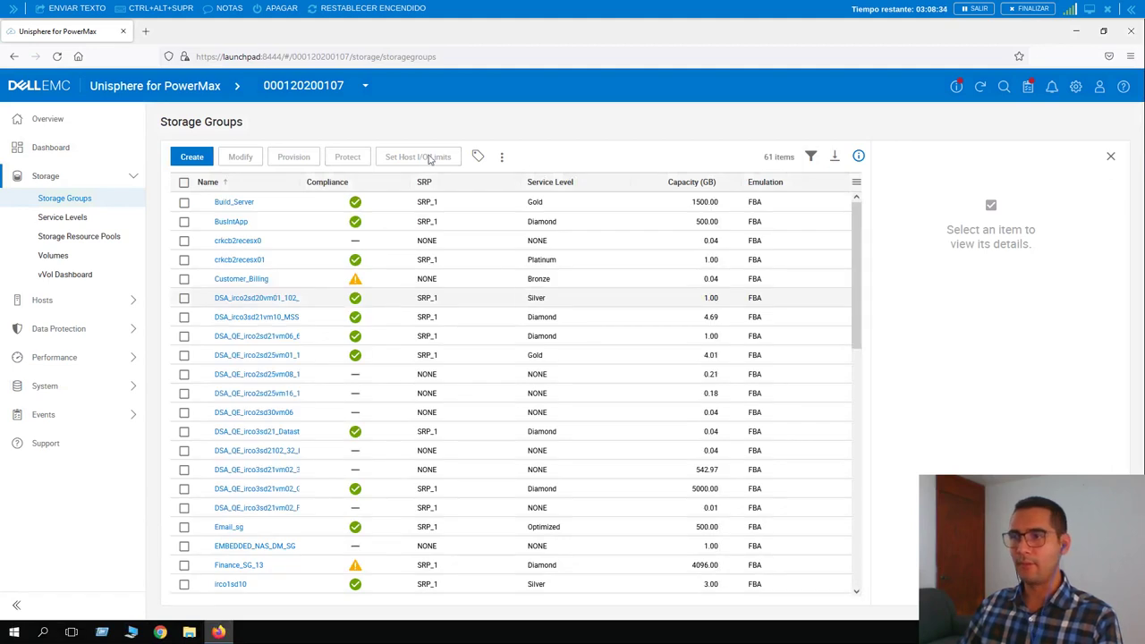
left_click(811, 159)
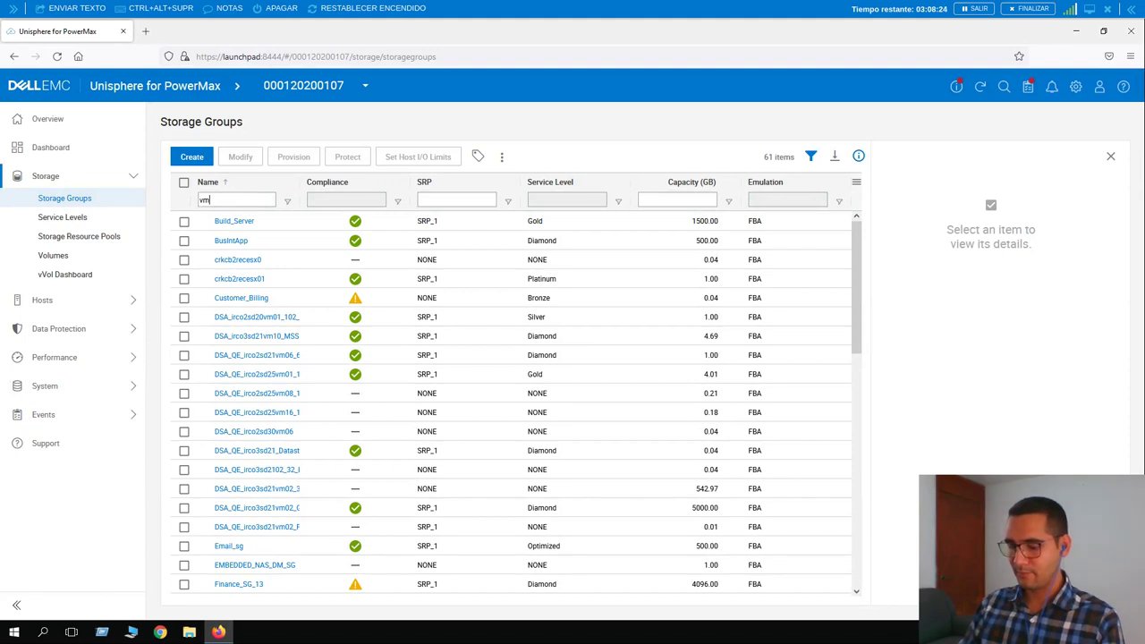
type("vm_data")
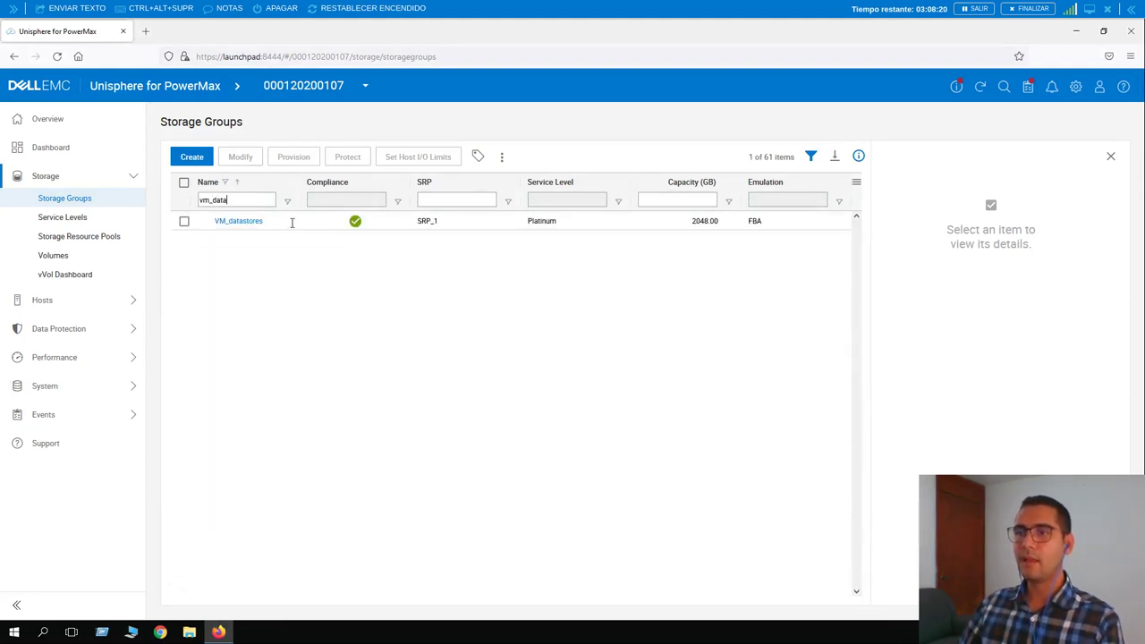
left_click(184, 222)
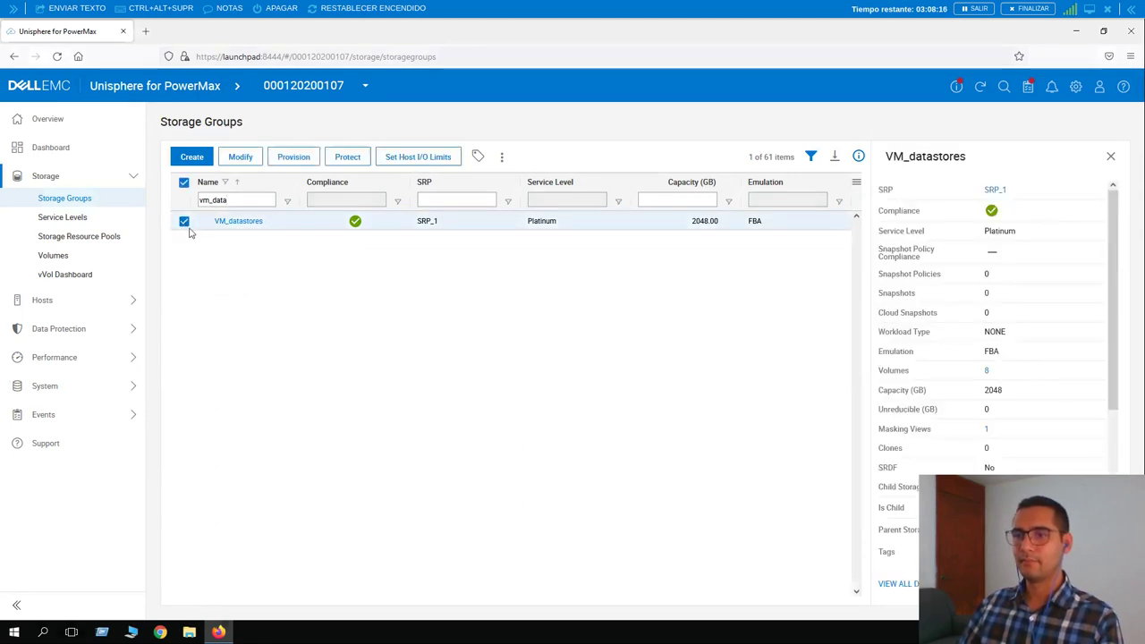
- Start protecting the VM_datastores storage group with remote replication using SRDF
left_click(345, 158)
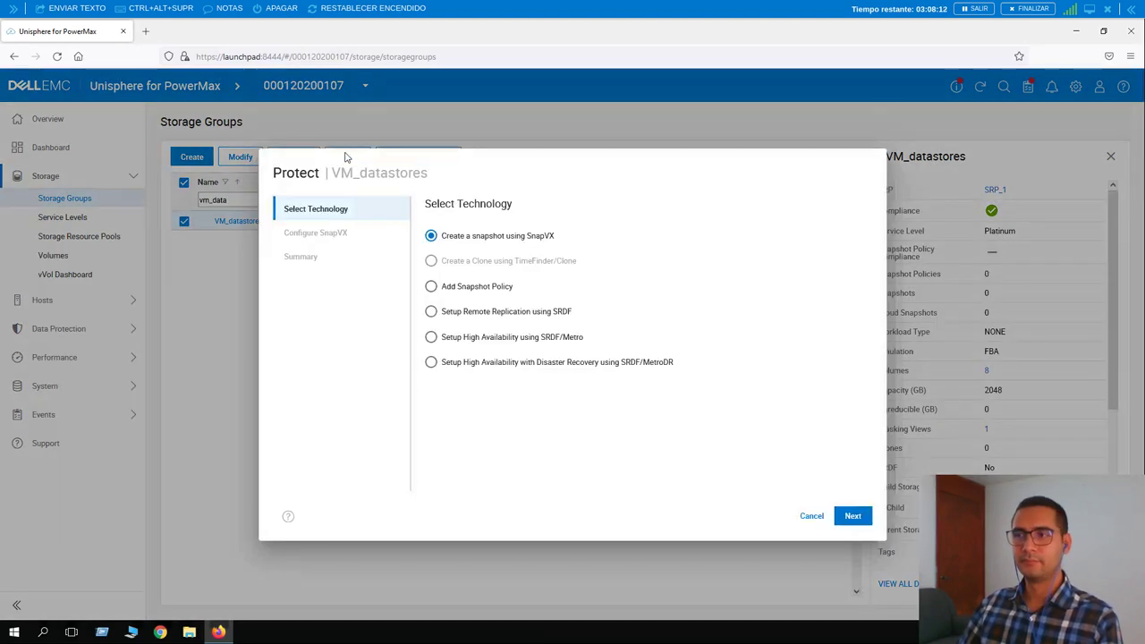
left_click(464, 319)
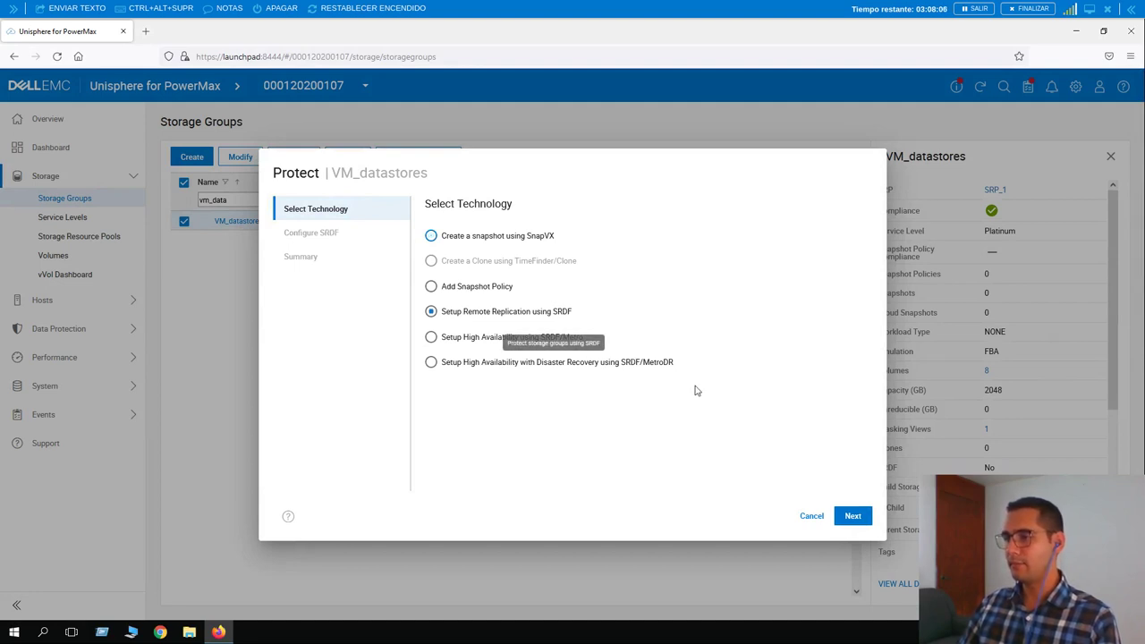
left_click(852, 519)
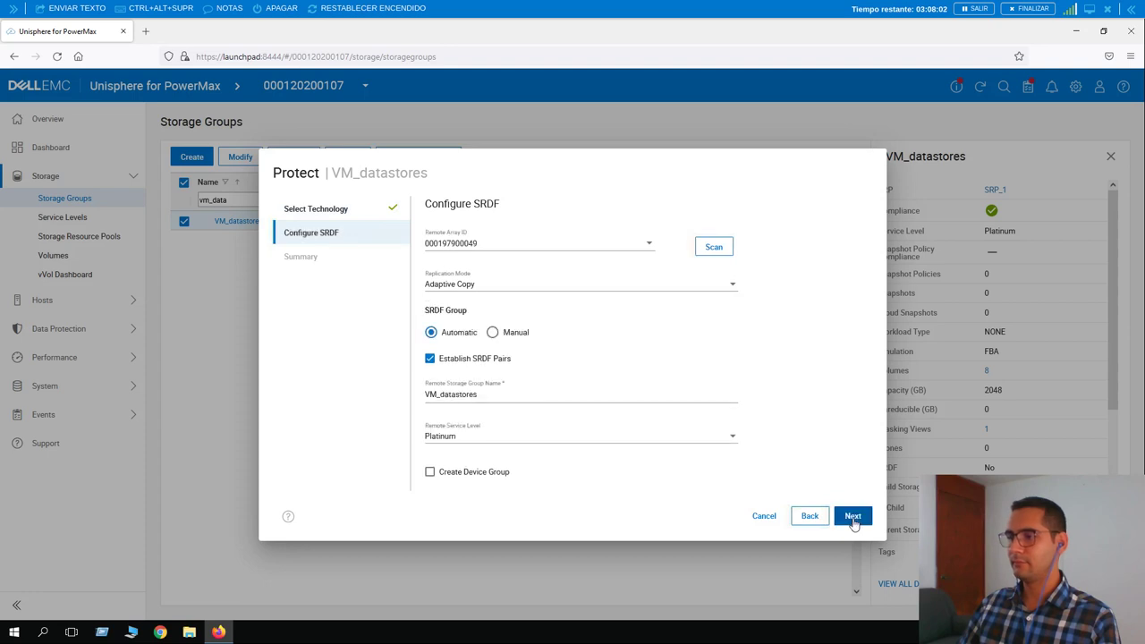
left_click(474, 249)
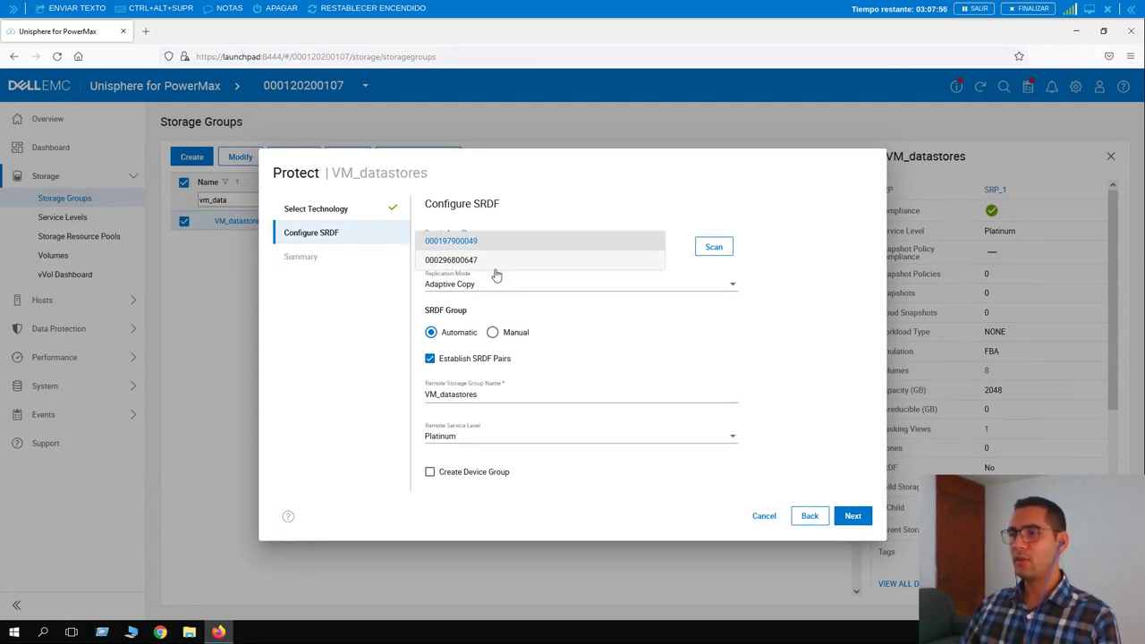
left_click(496, 268)
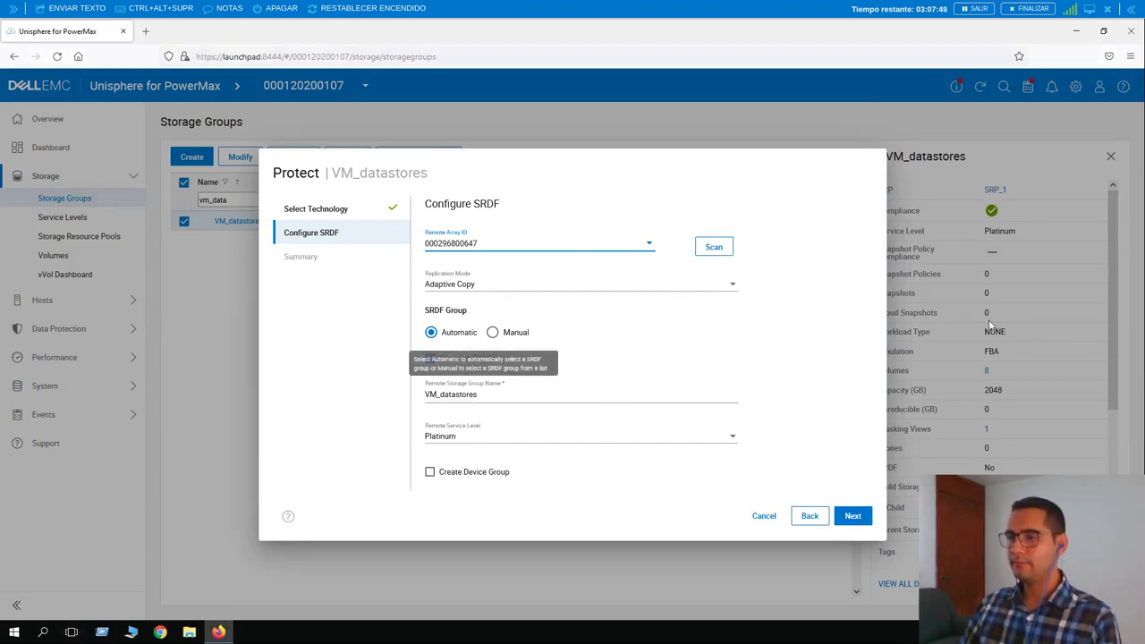
left_click(667, 377)
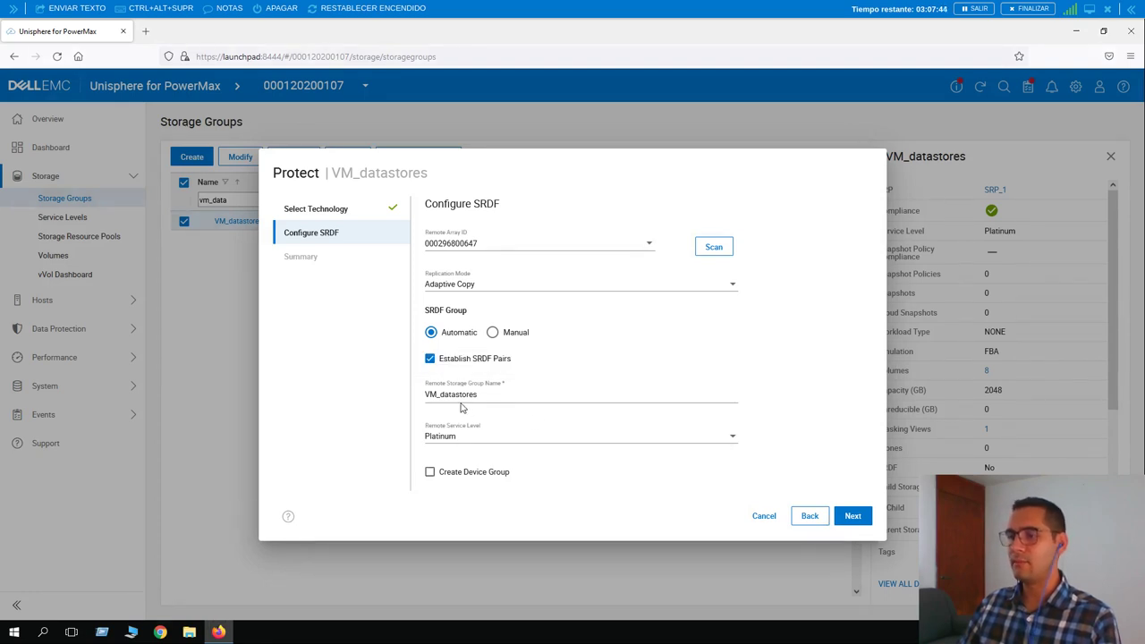
left_click(852, 516)
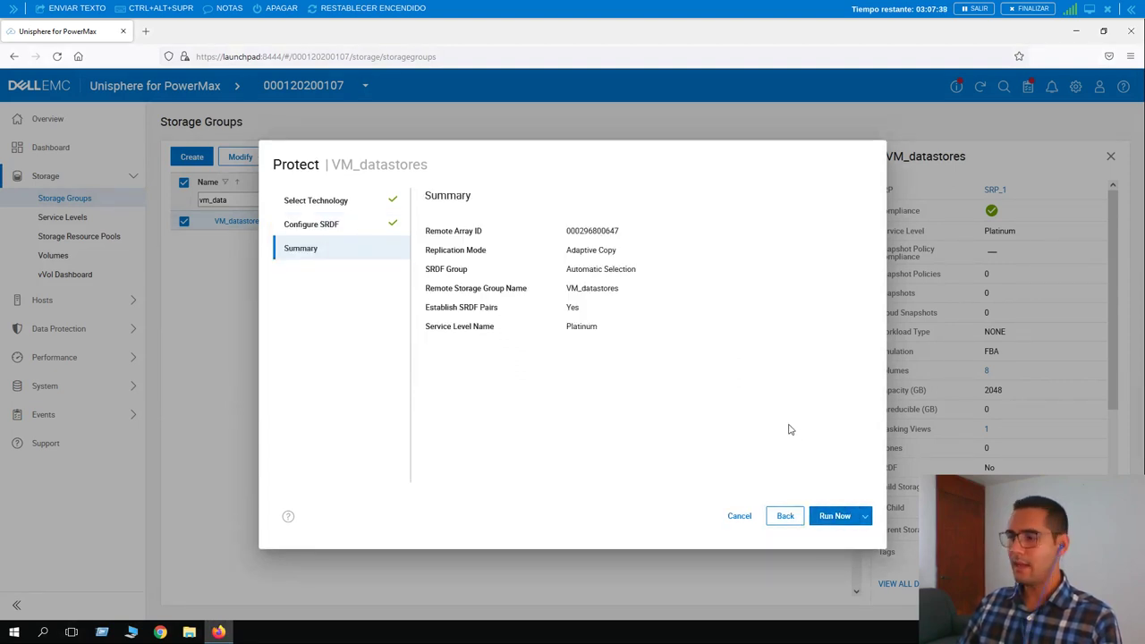
left_click(834, 519)
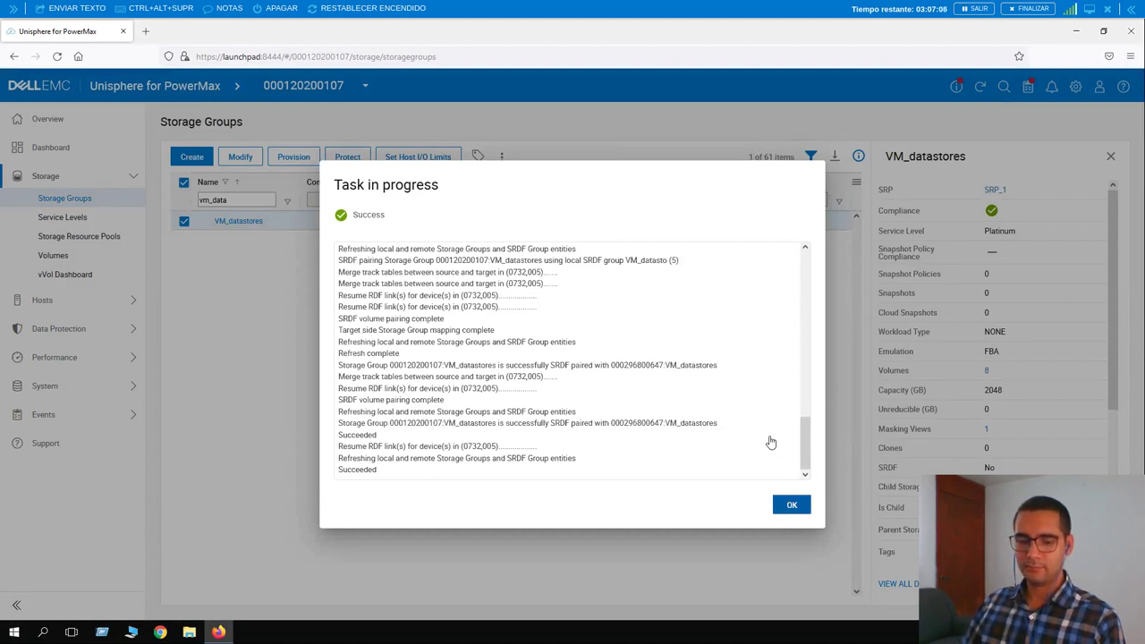
key("Escape")
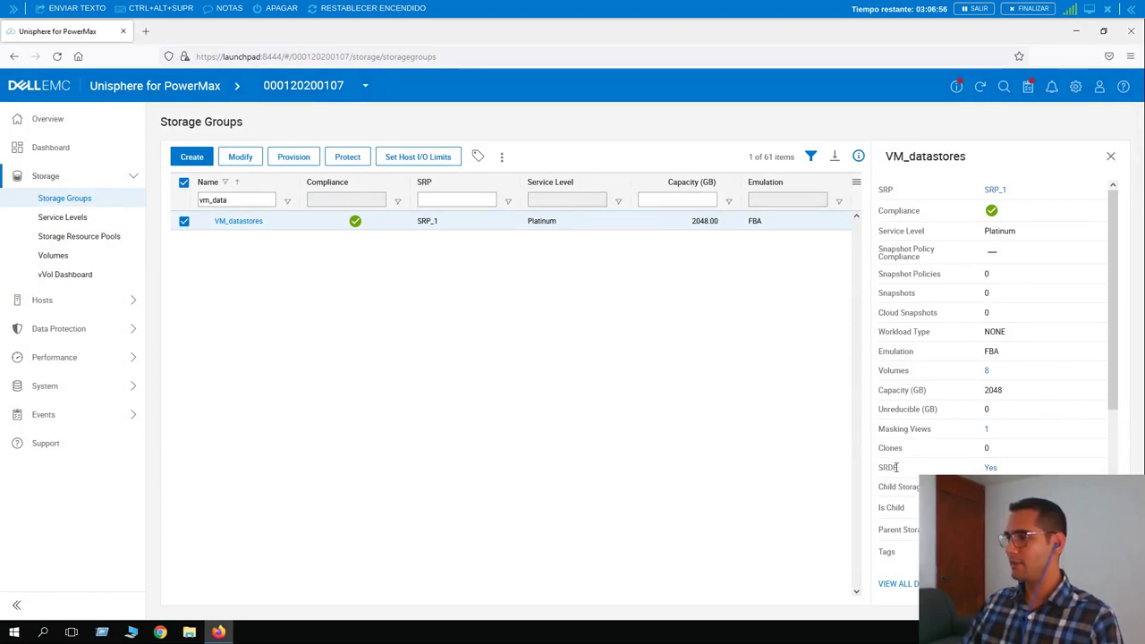
- View the SRDF details of the VM_datastores storage group and return to the storage groups list
left_click(990, 468)
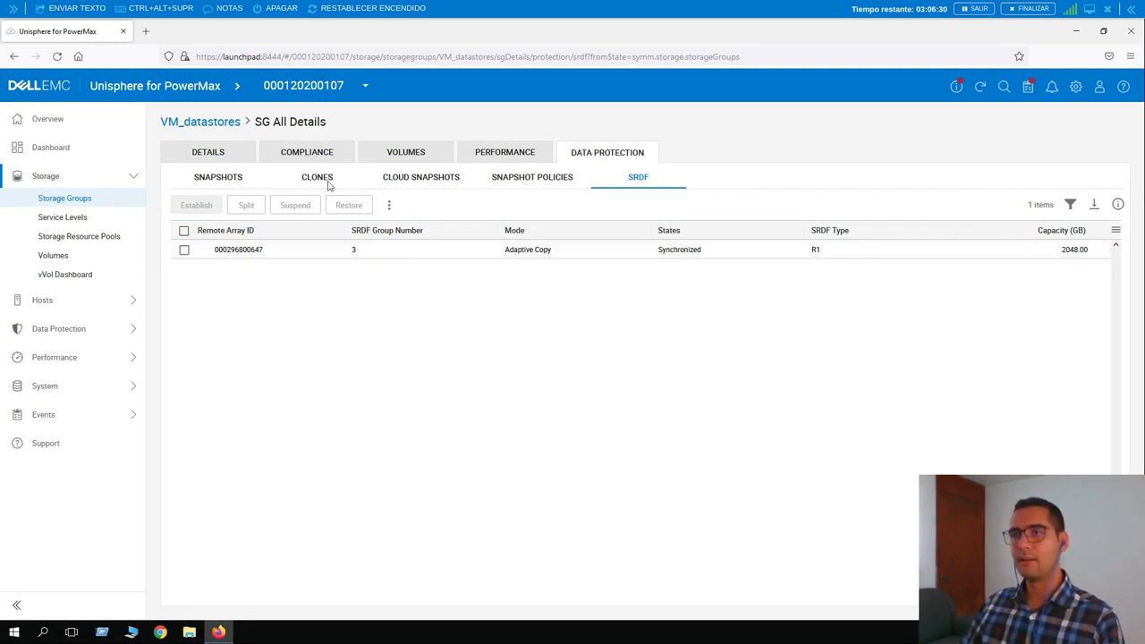
left_click(214, 122)
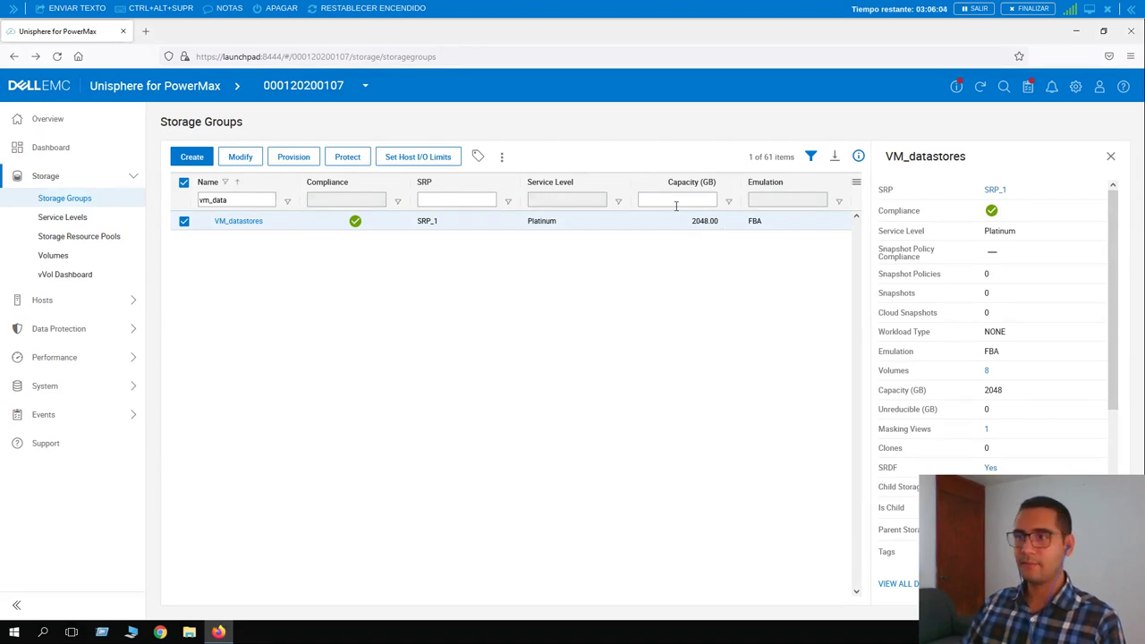
- Modify the VM_datastores storage group to a volume capacity of 512 GB and run the change immediately
left_click(239, 159)
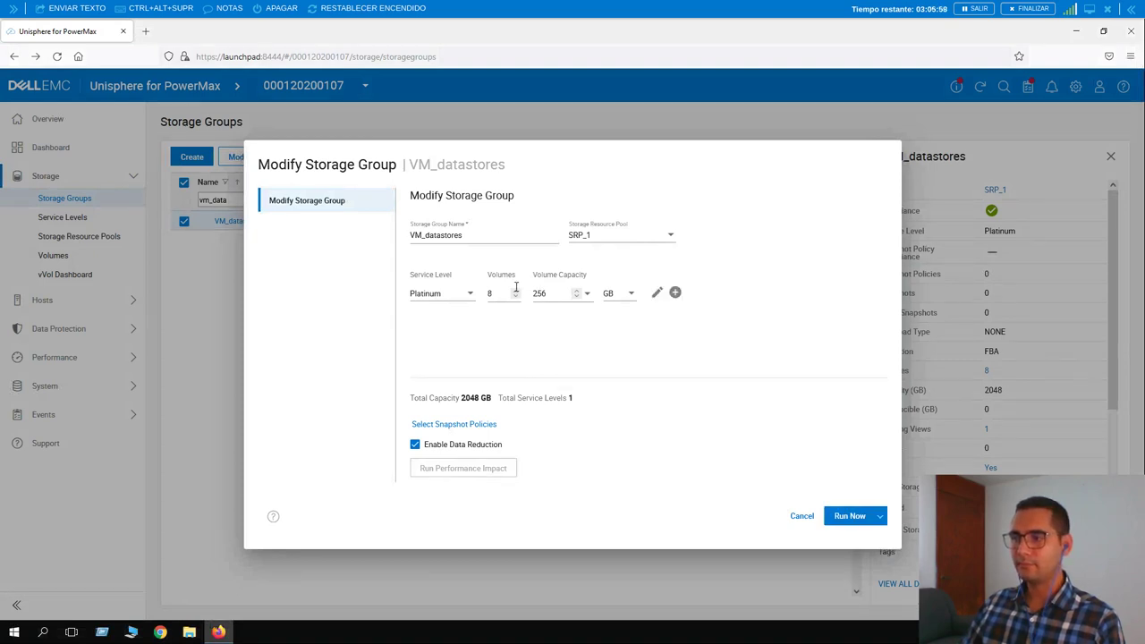
double_click(540, 294)
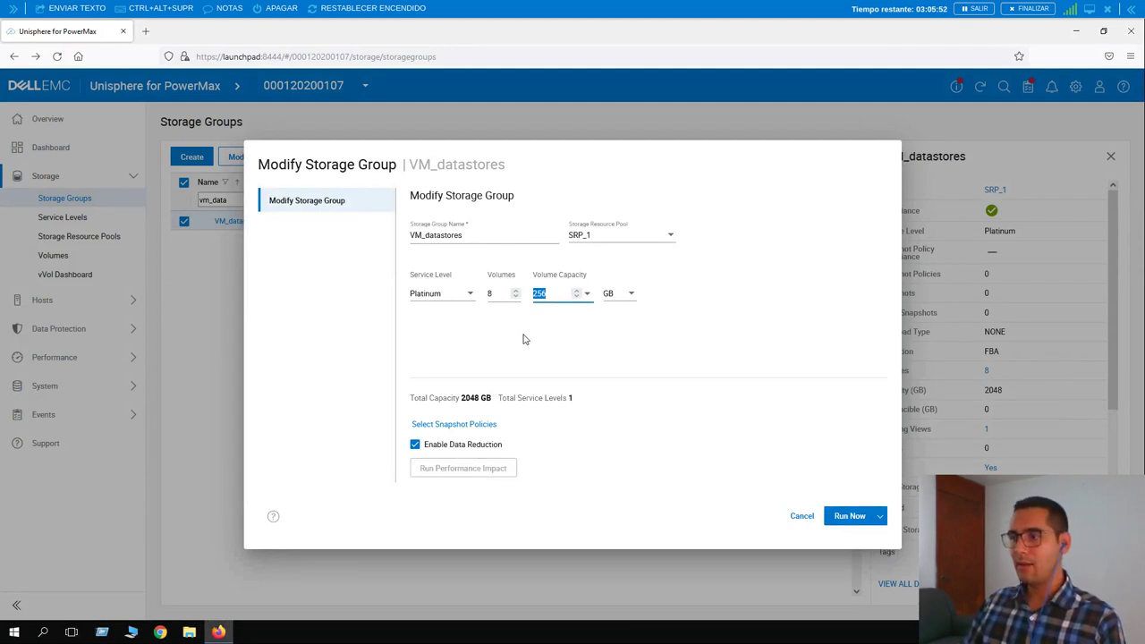
type("512")
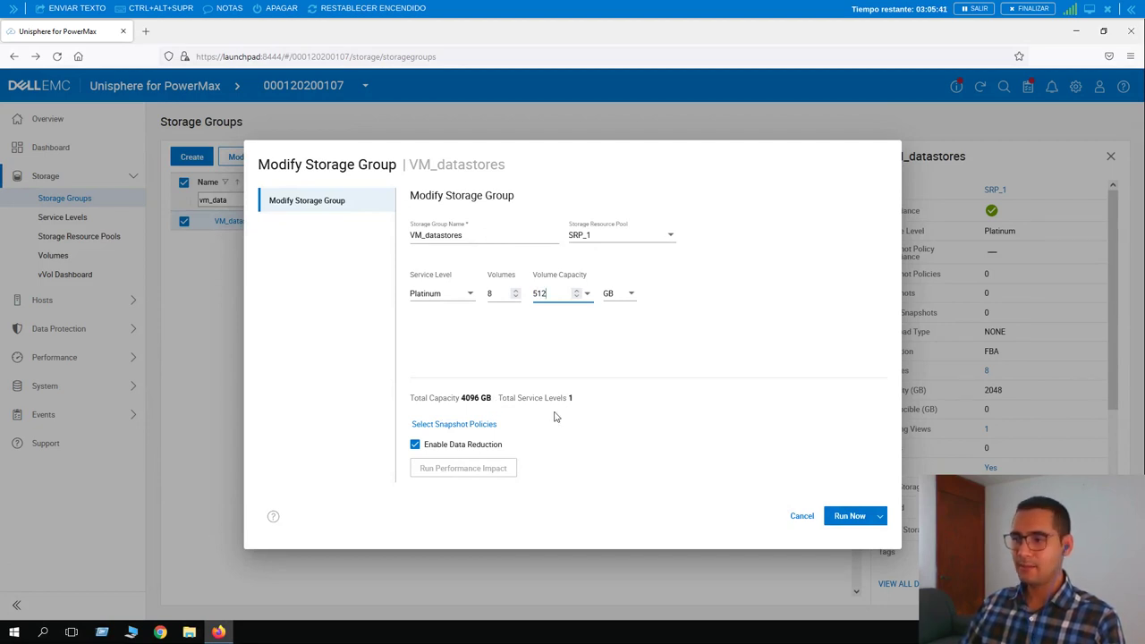
left_click(845, 524)
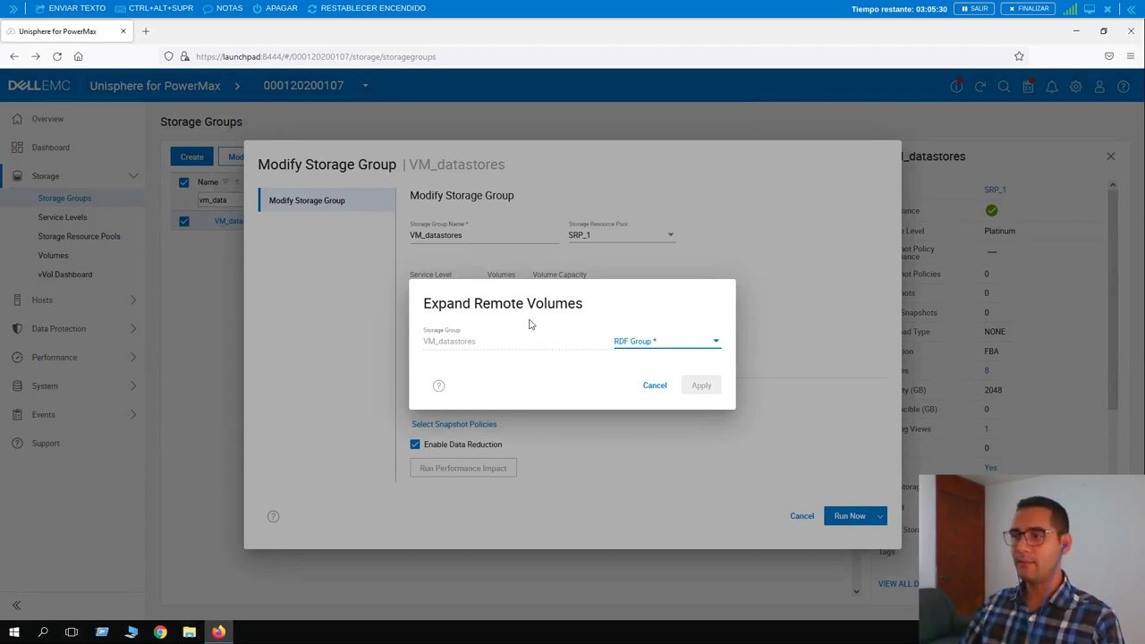
- Expand the remote volumes of VM_datastores using RDF group 3 and dismiss the finished task
left_click(708, 348)
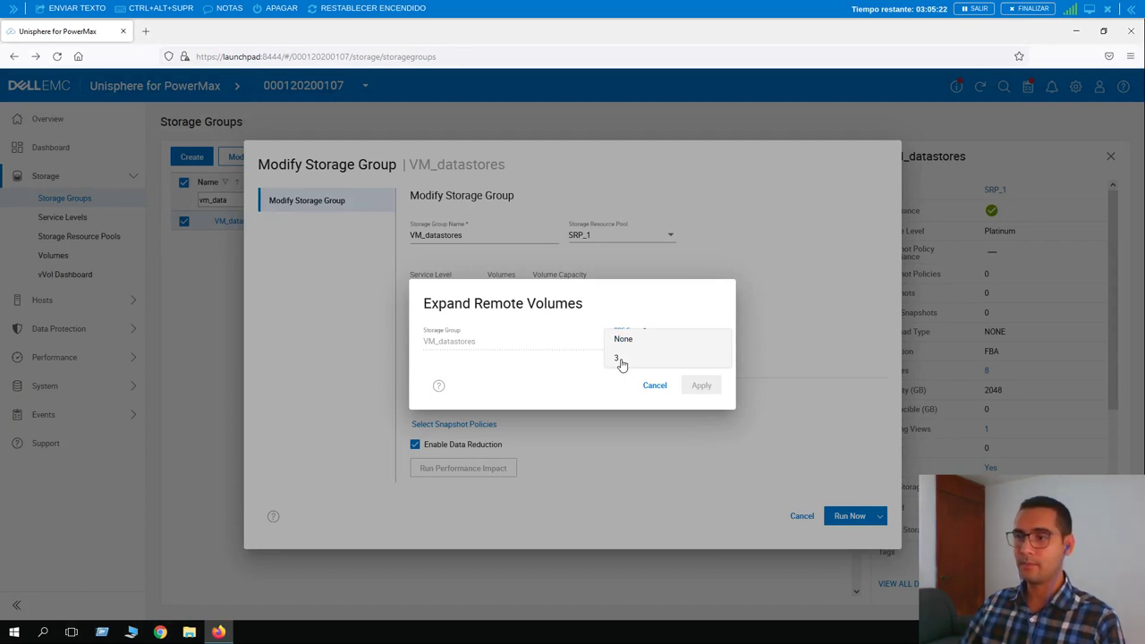
left_click(623, 361)
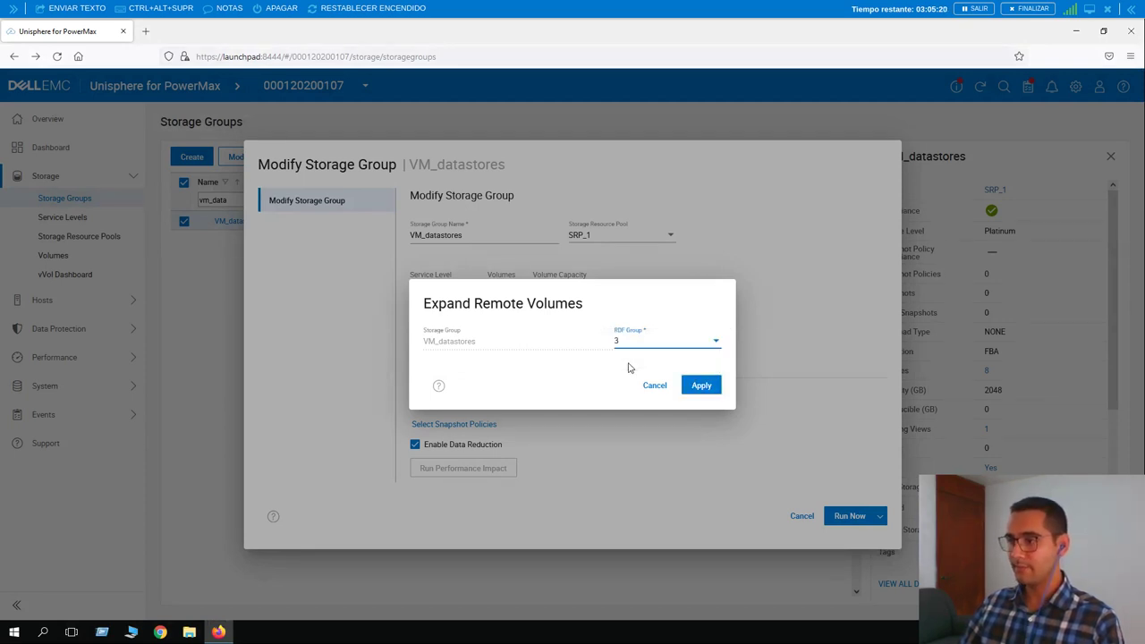
left_click(701, 386)
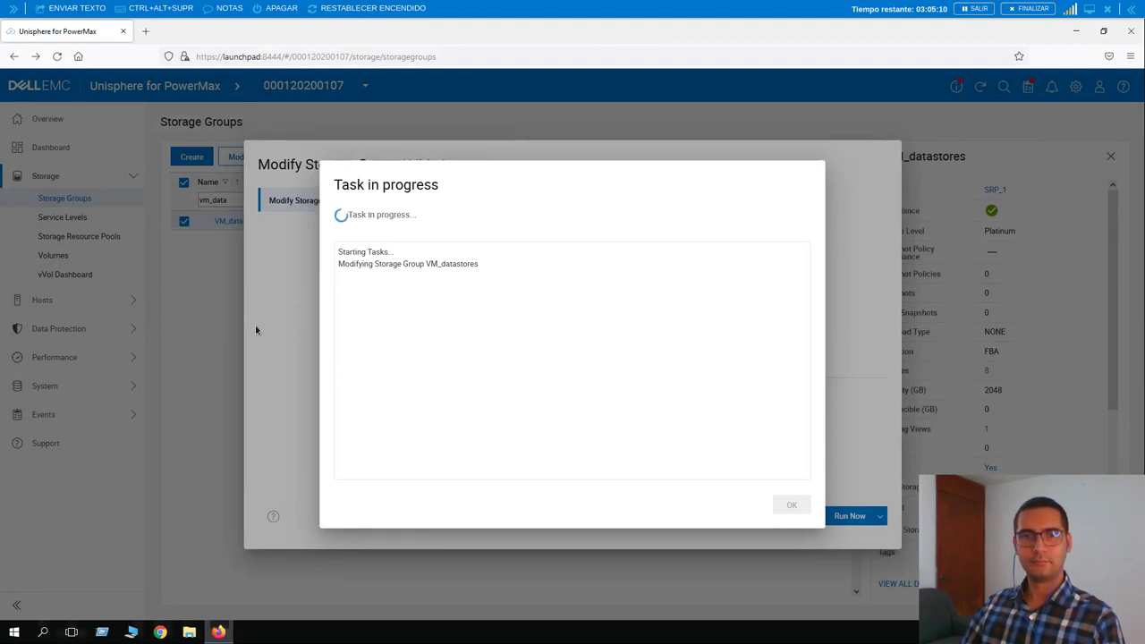
key("alt")
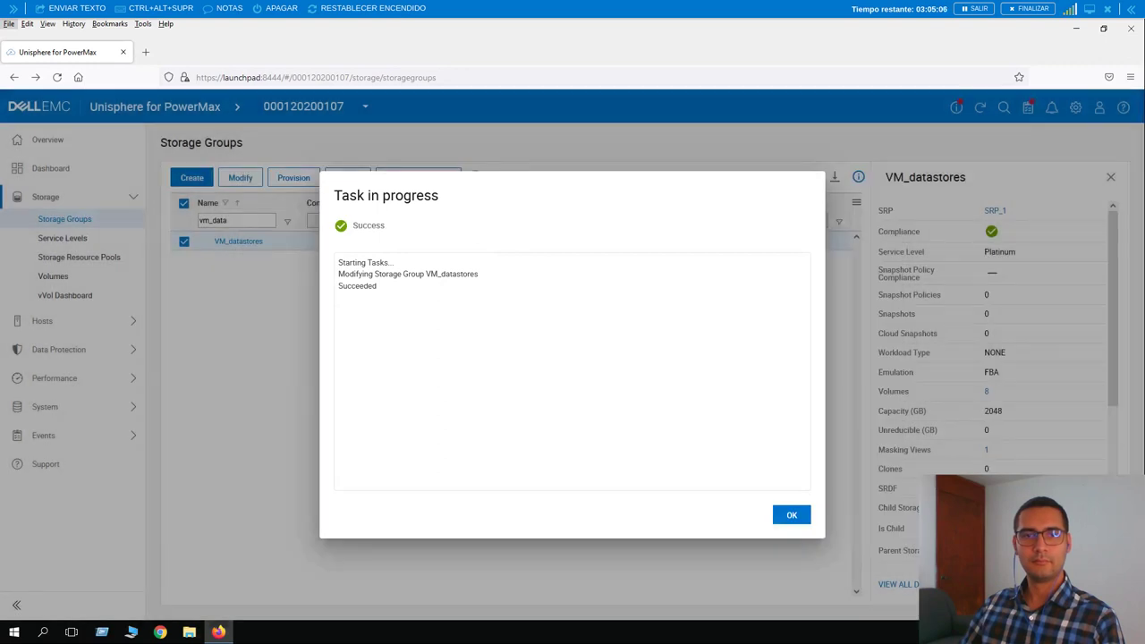
left_click(792, 515)
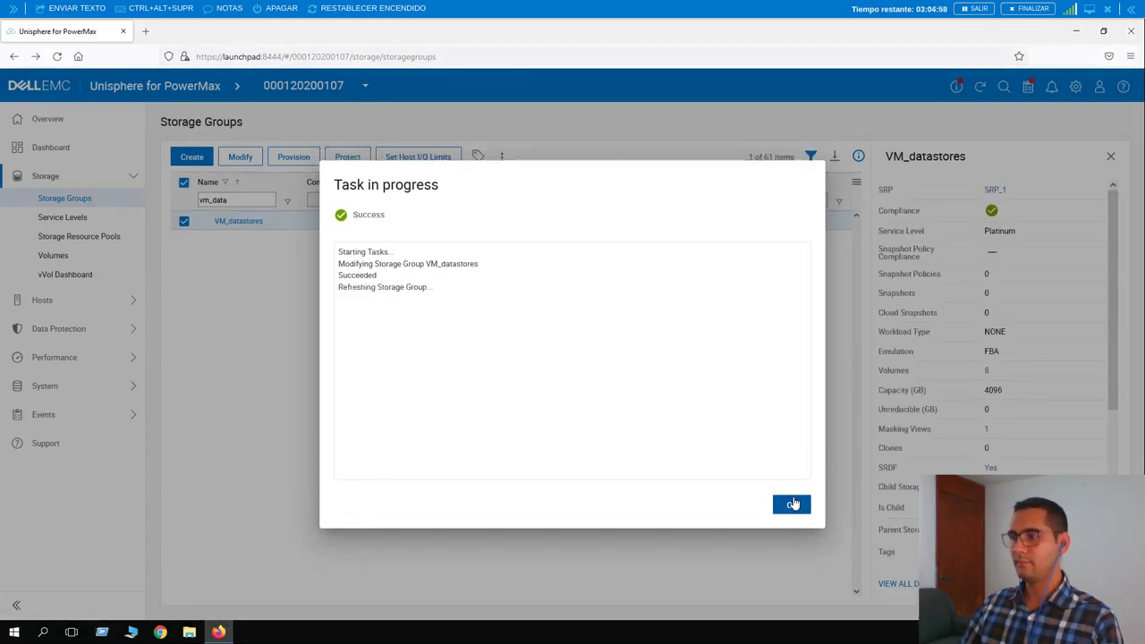
left_click(793, 504)
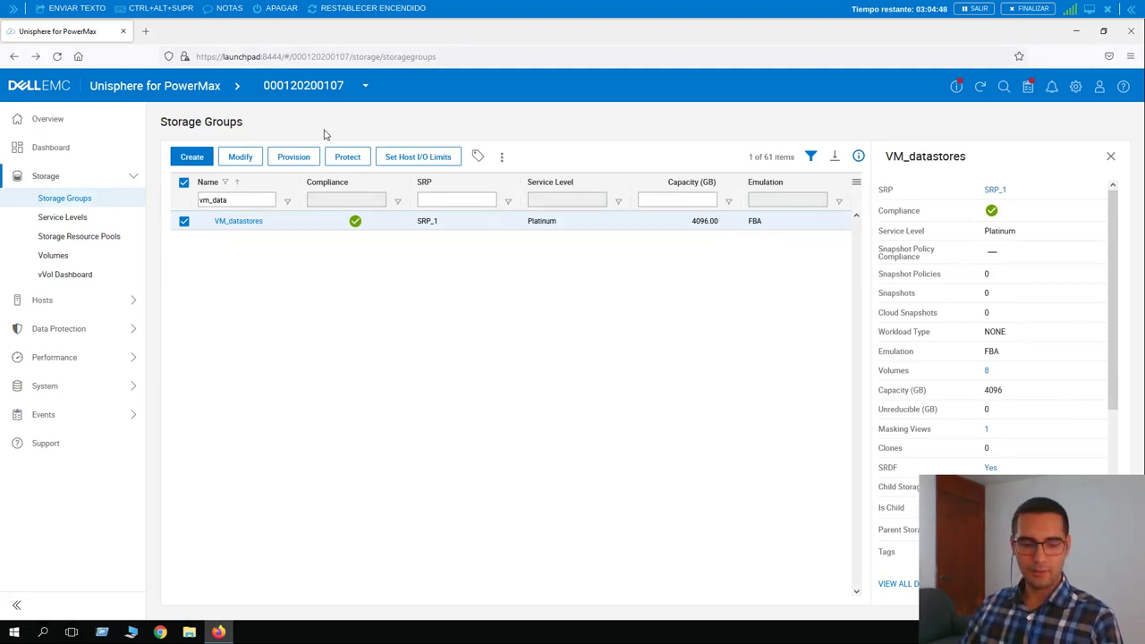
left_click(364, 89)
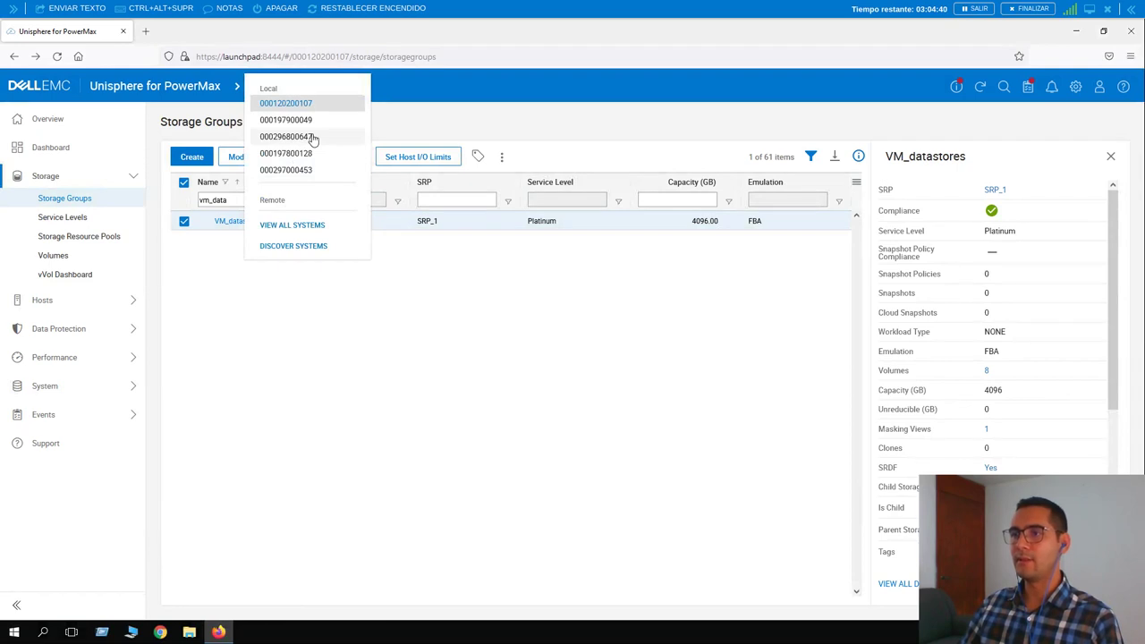
left_click(313, 137)
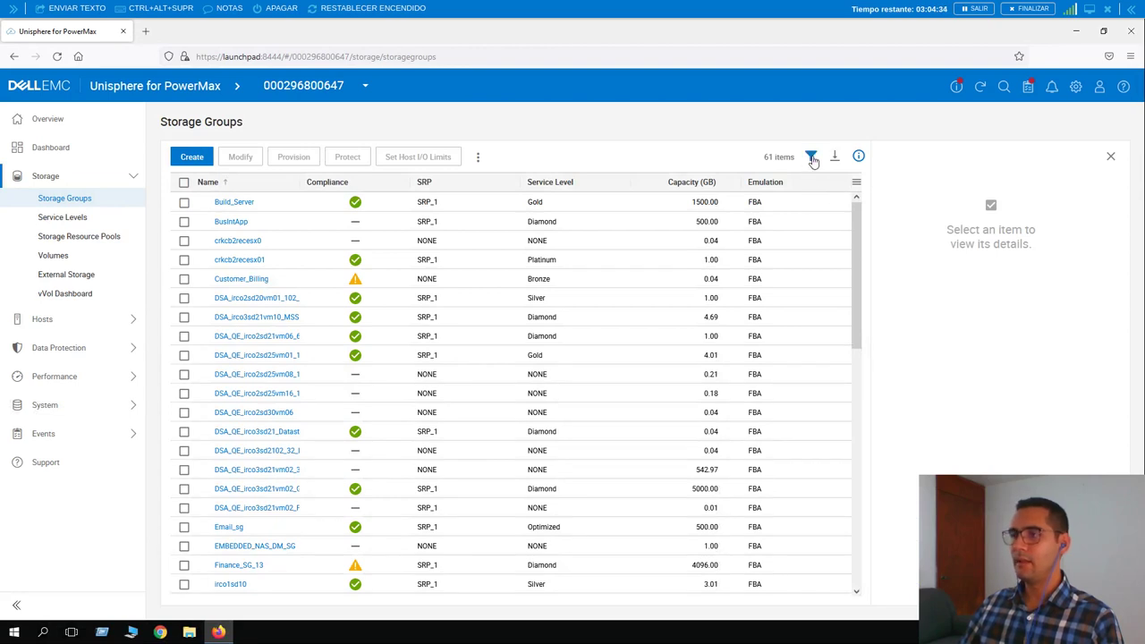
left_click(224, 199)
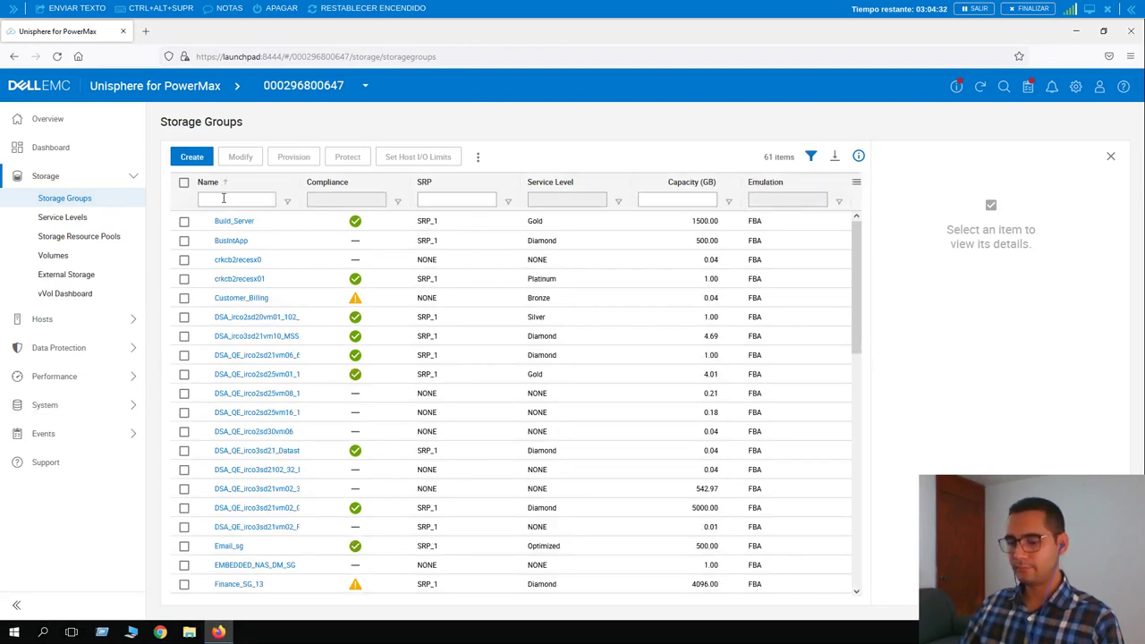
type("vm_da")
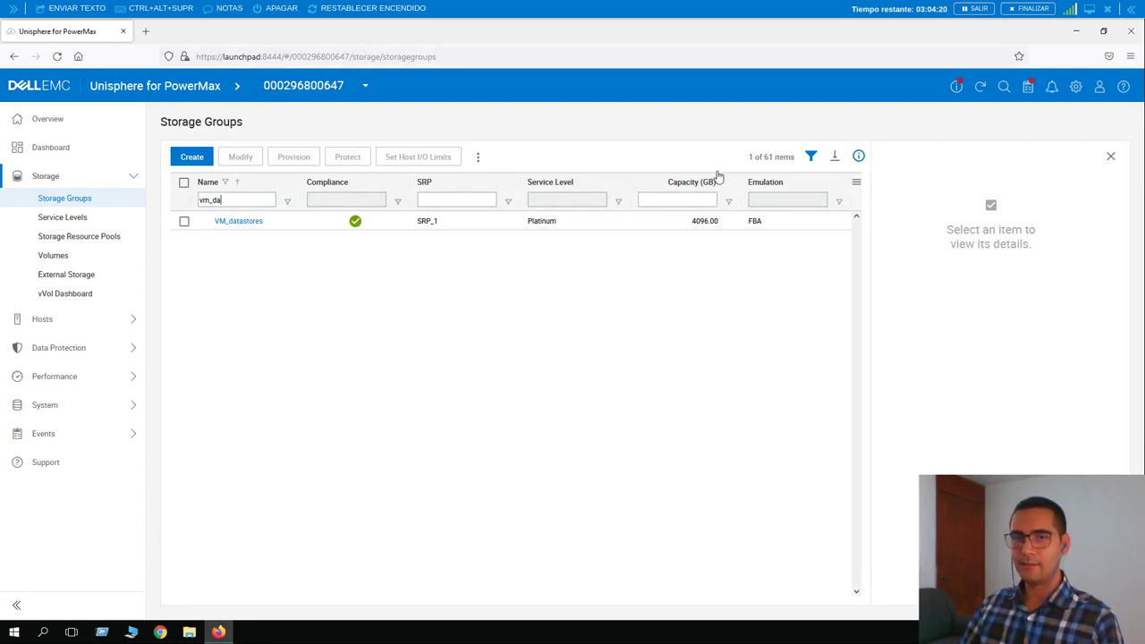
left_click(63, 146)
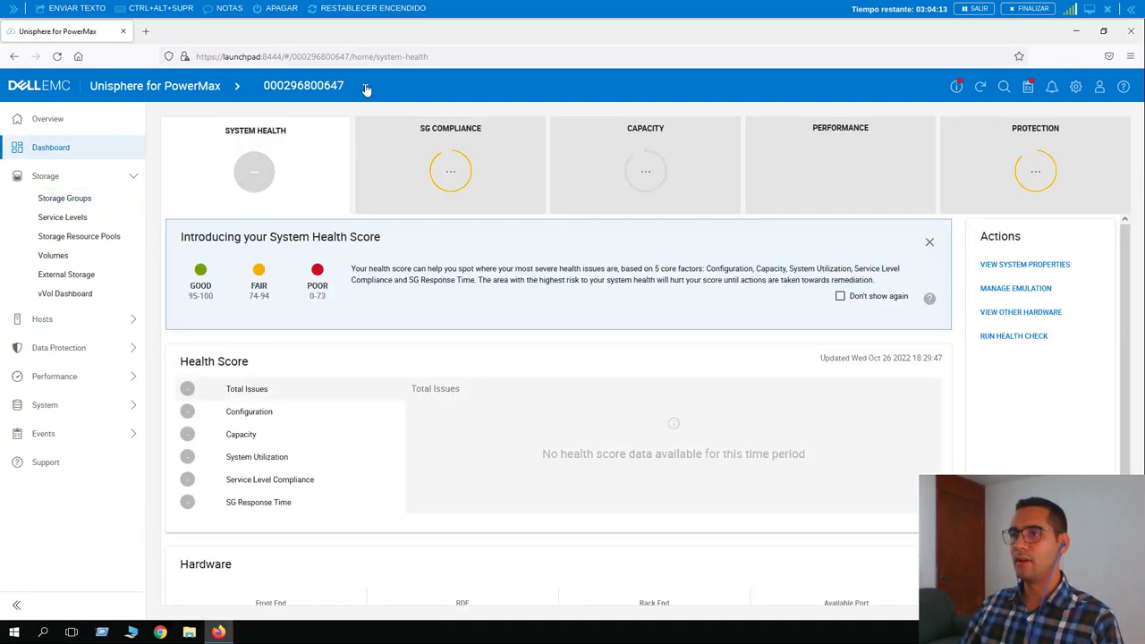
left_click(365, 87)
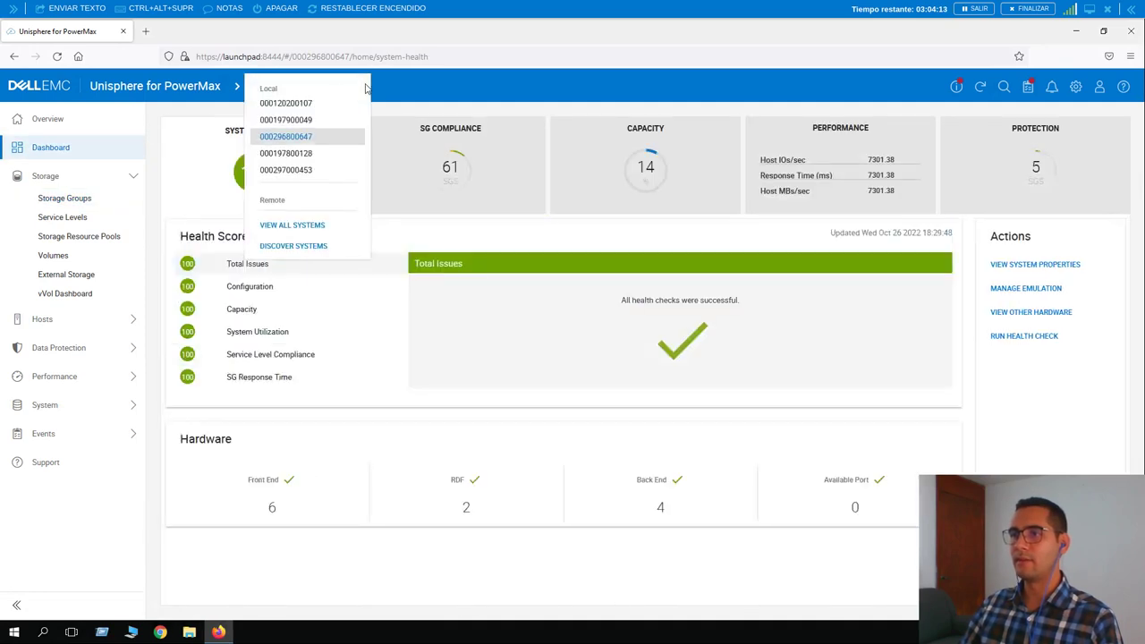
left_click(286, 105)
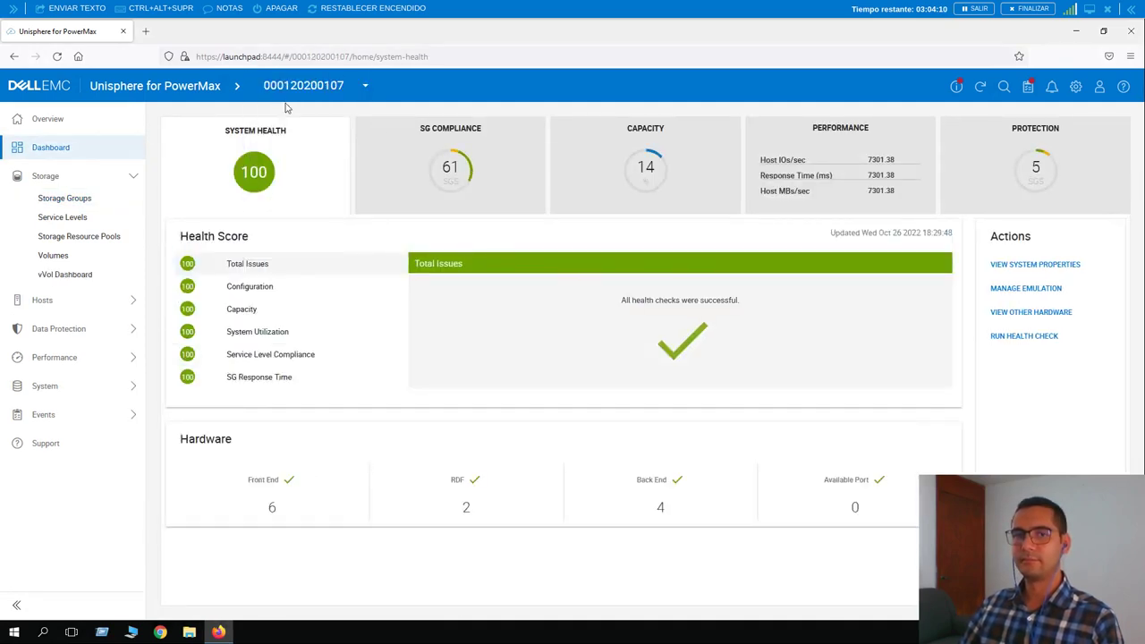
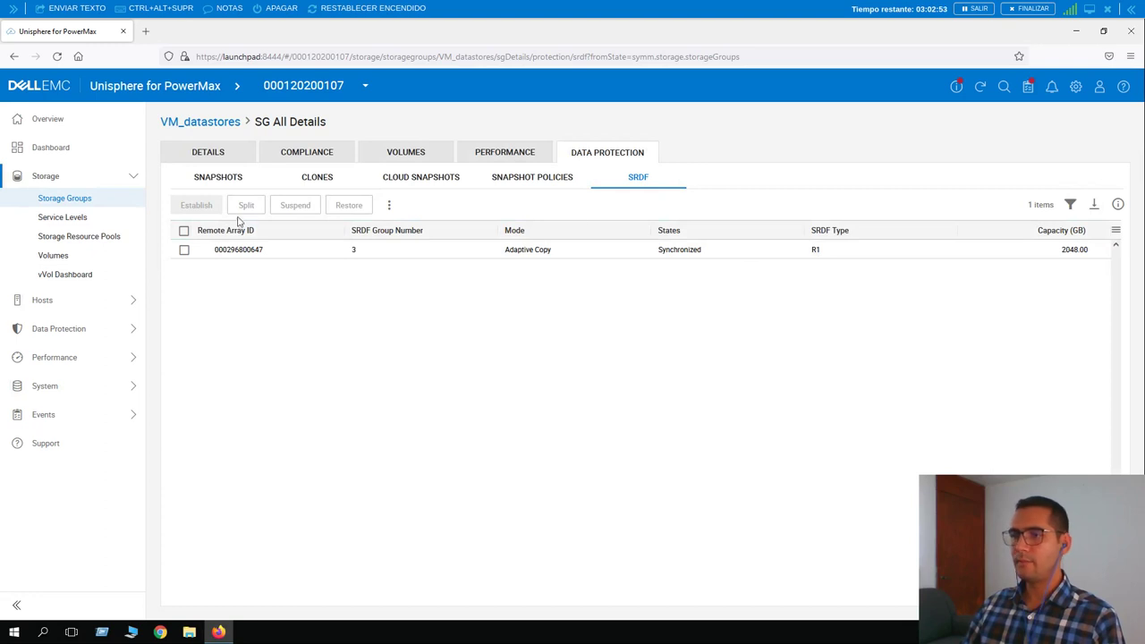
left_click(640, 255)
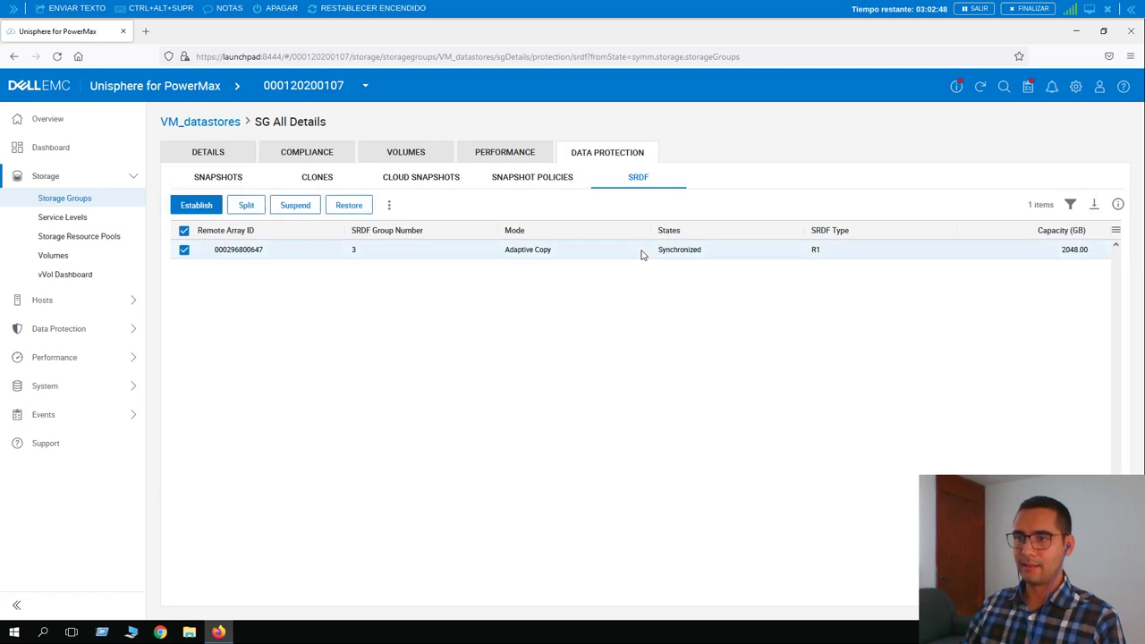
left_click(390, 207)
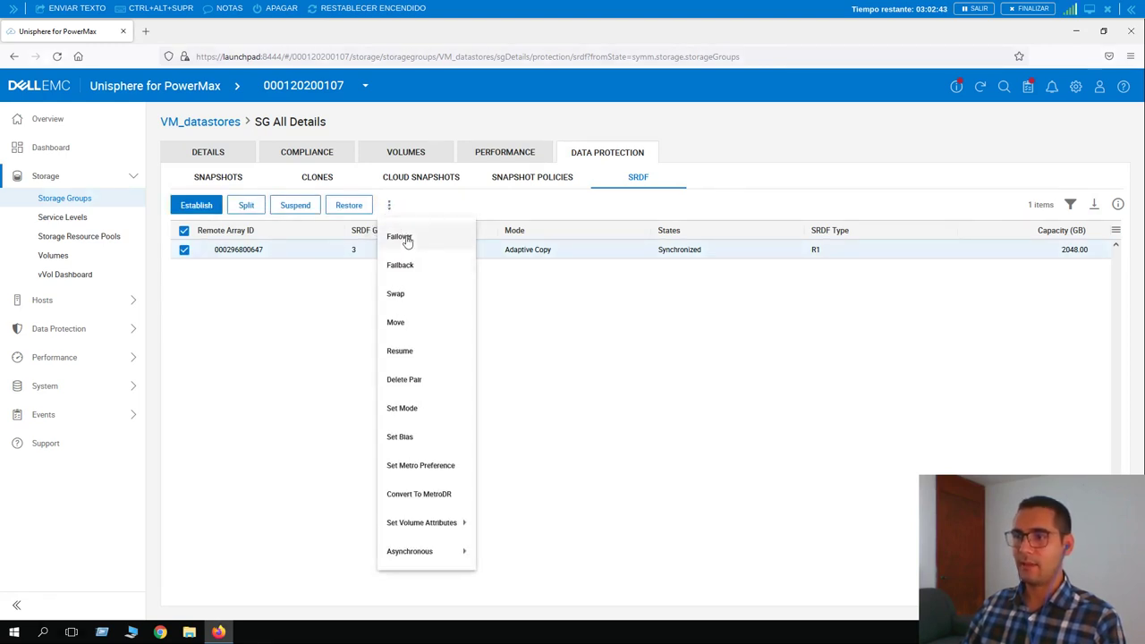
left_click(404, 238)
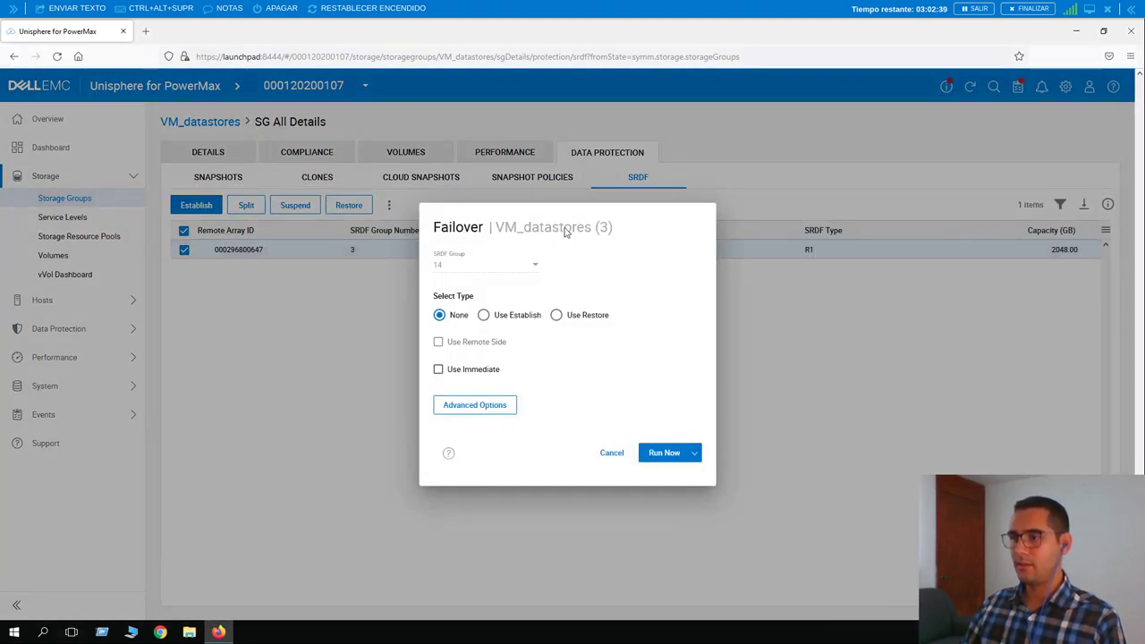
left_click(664, 452)
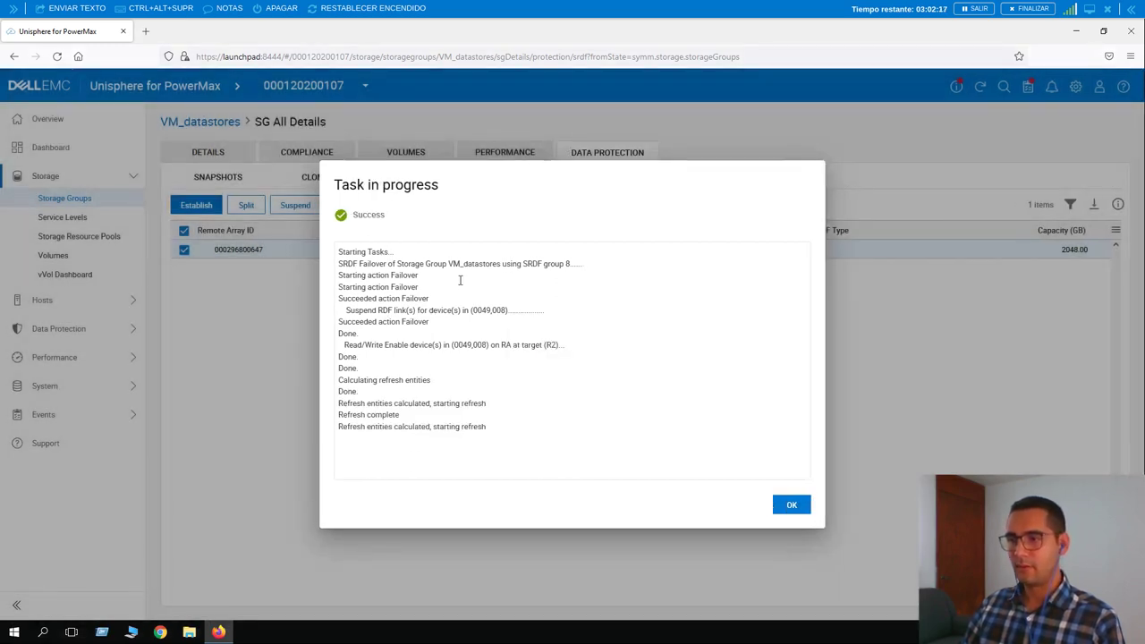
left_click(791, 504)
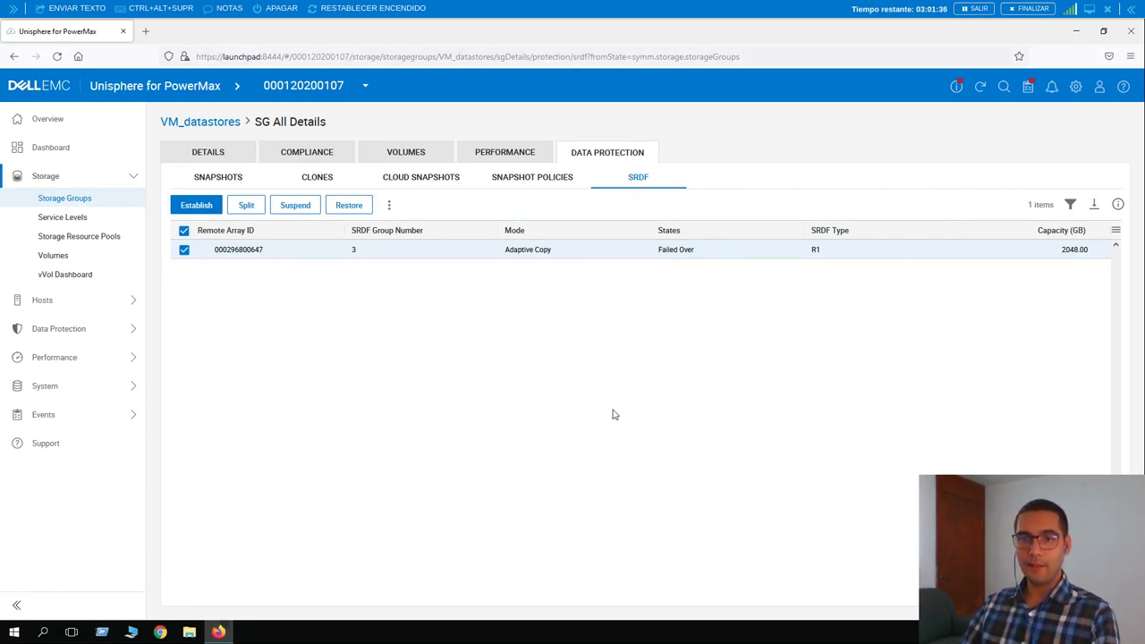
- Fail back the VM_datastores SRDF pair immediately, dismiss the finished task and open the dashboard
left_click(390, 206)
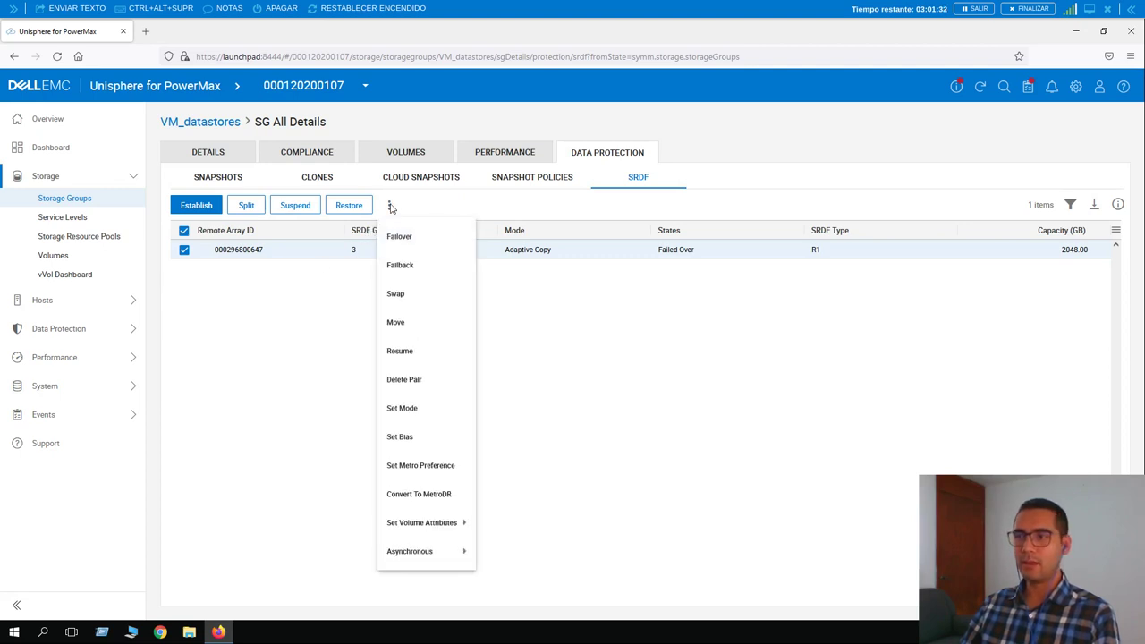
left_click(405, 266)
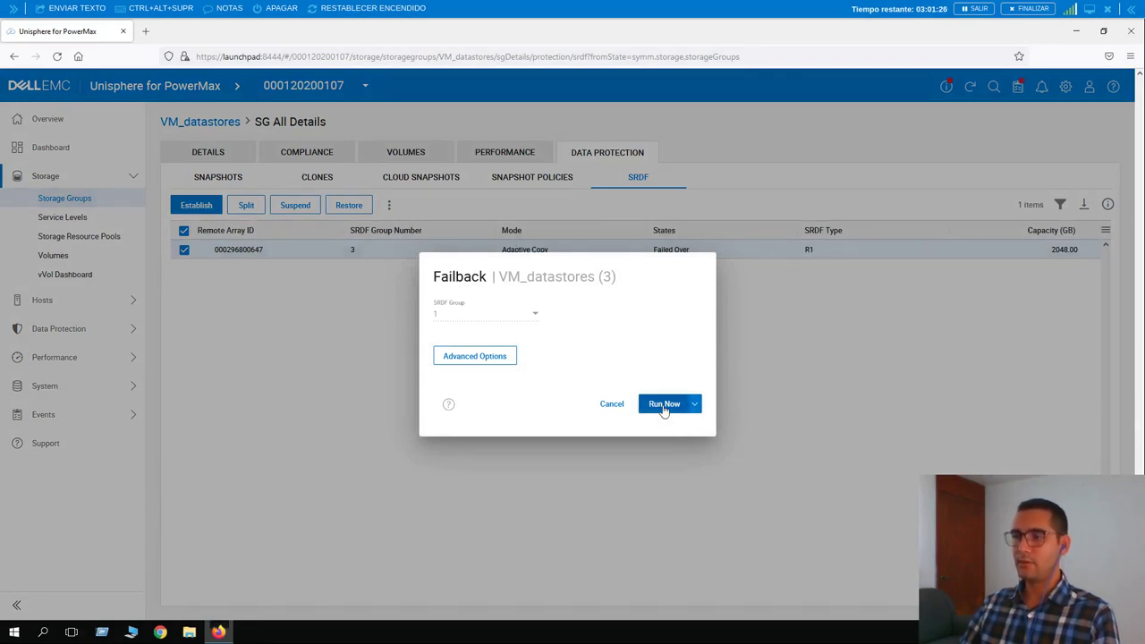
left_click(664, 404)
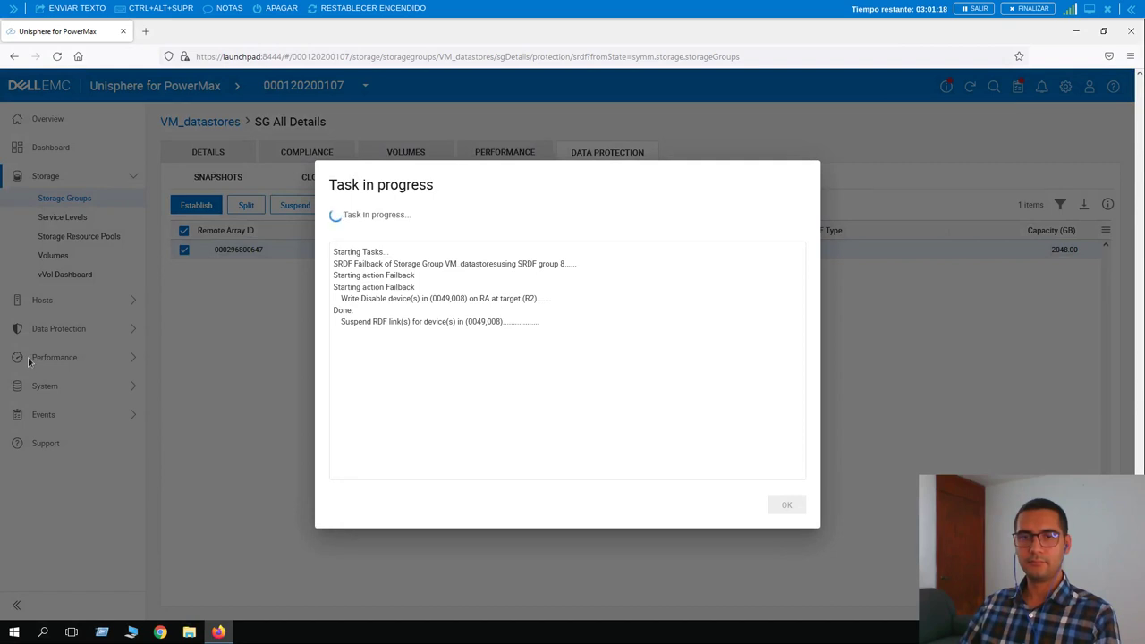
key("alt")
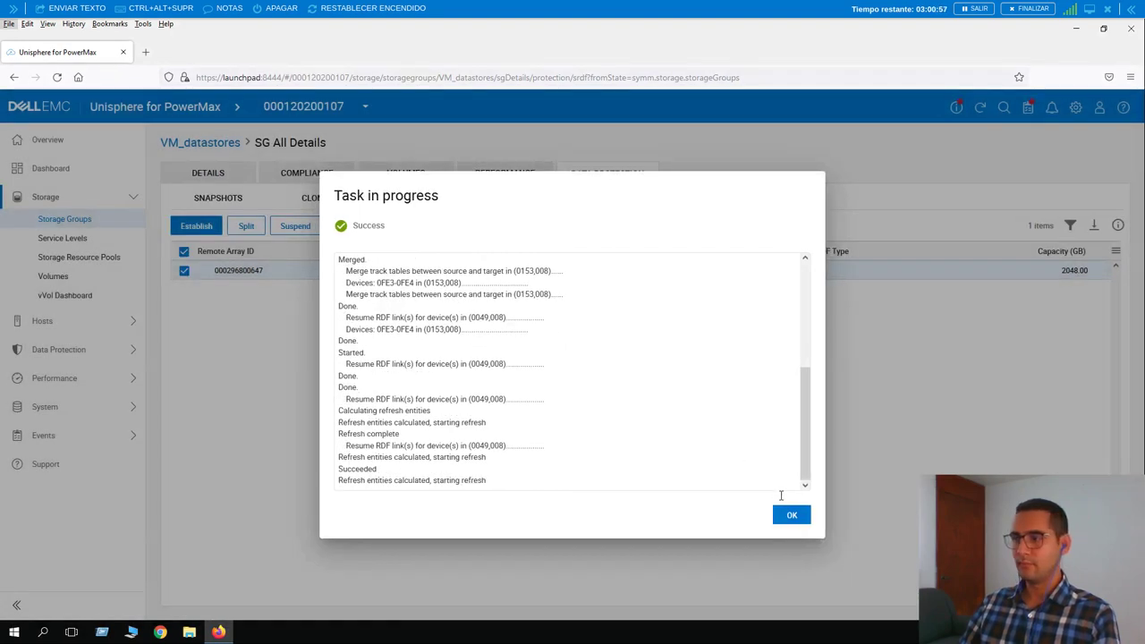
left_click(792, 522)
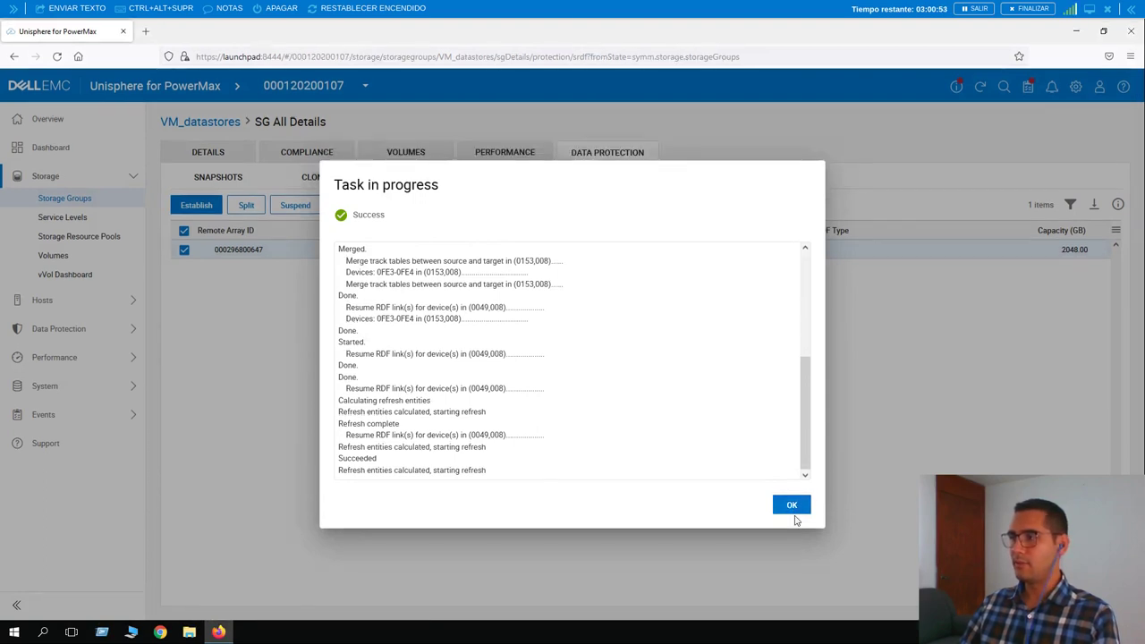
left_click(794, 508)
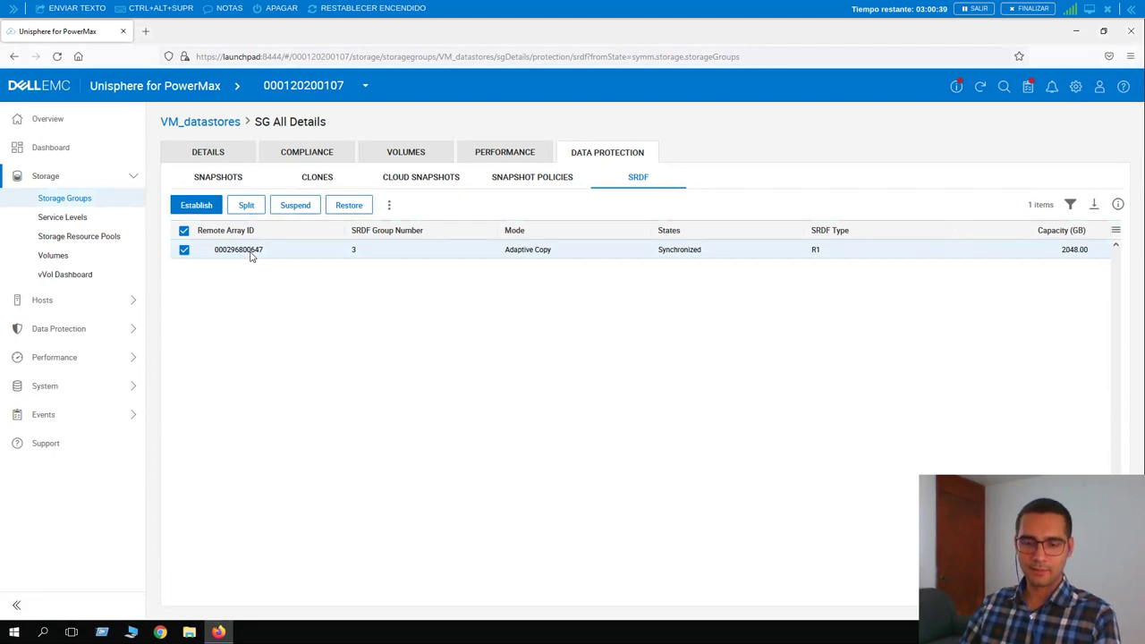
left_click(68, 152)
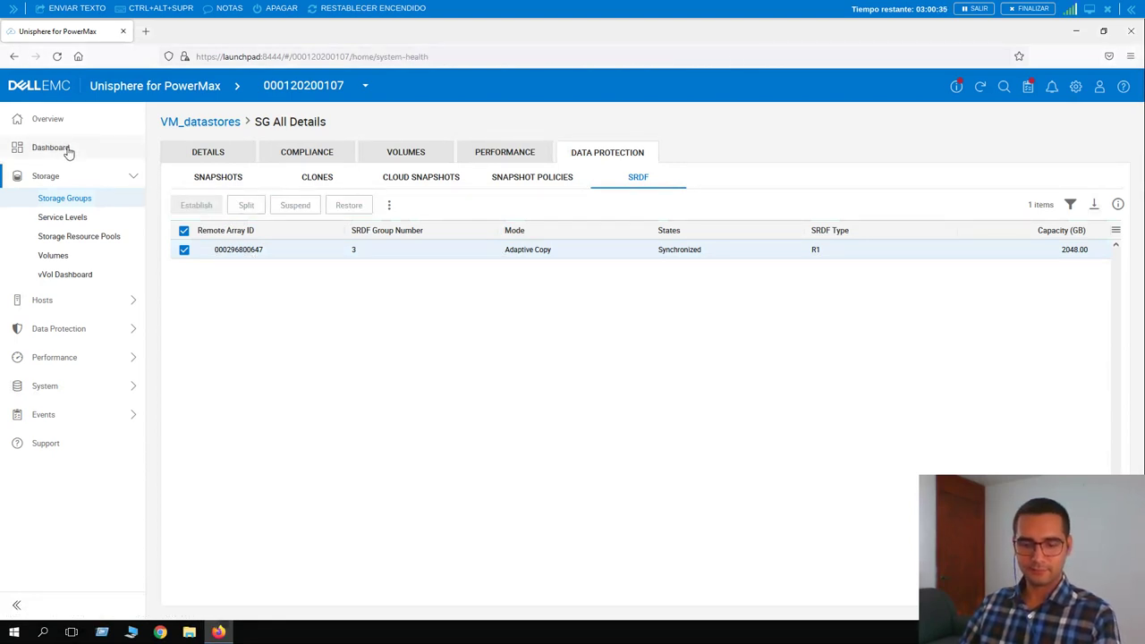
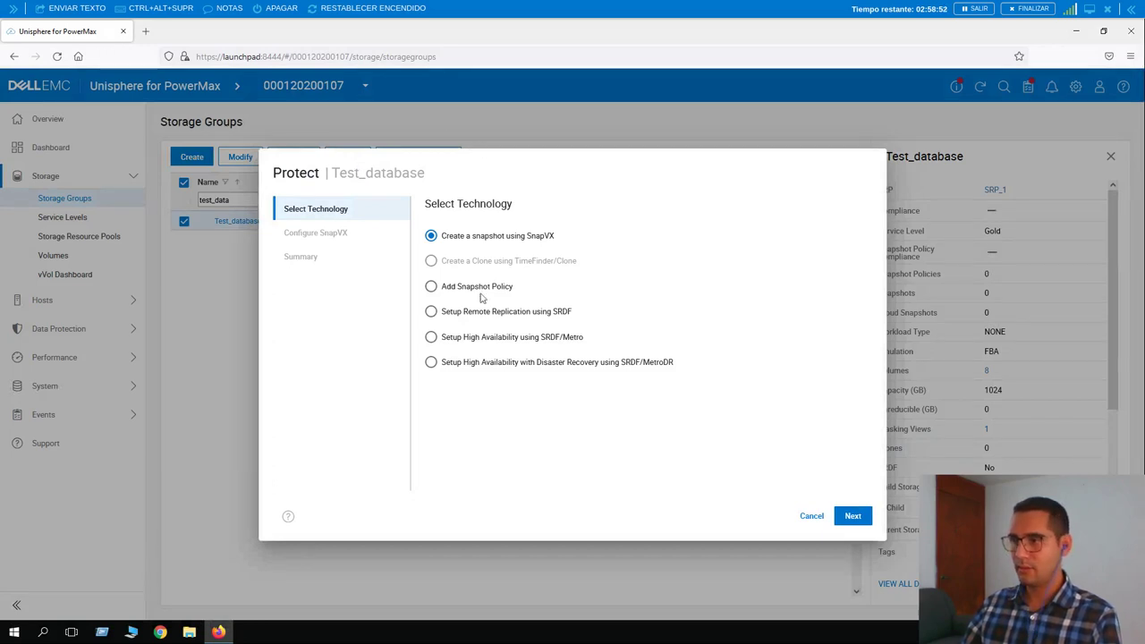
left_click(450, 345)
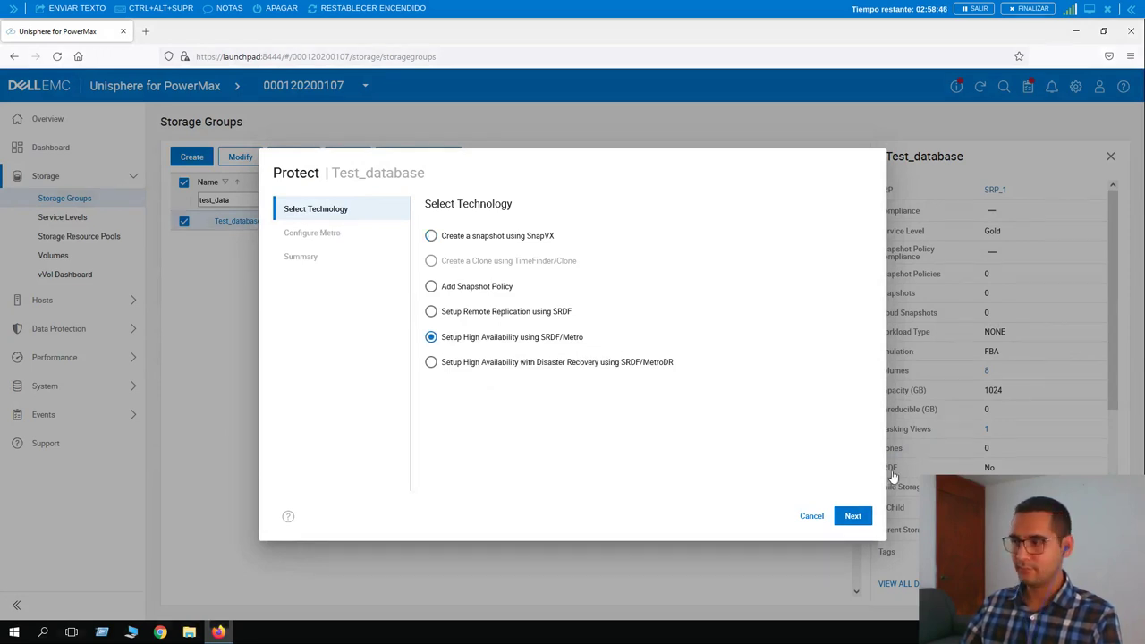
left_click(856, 517)
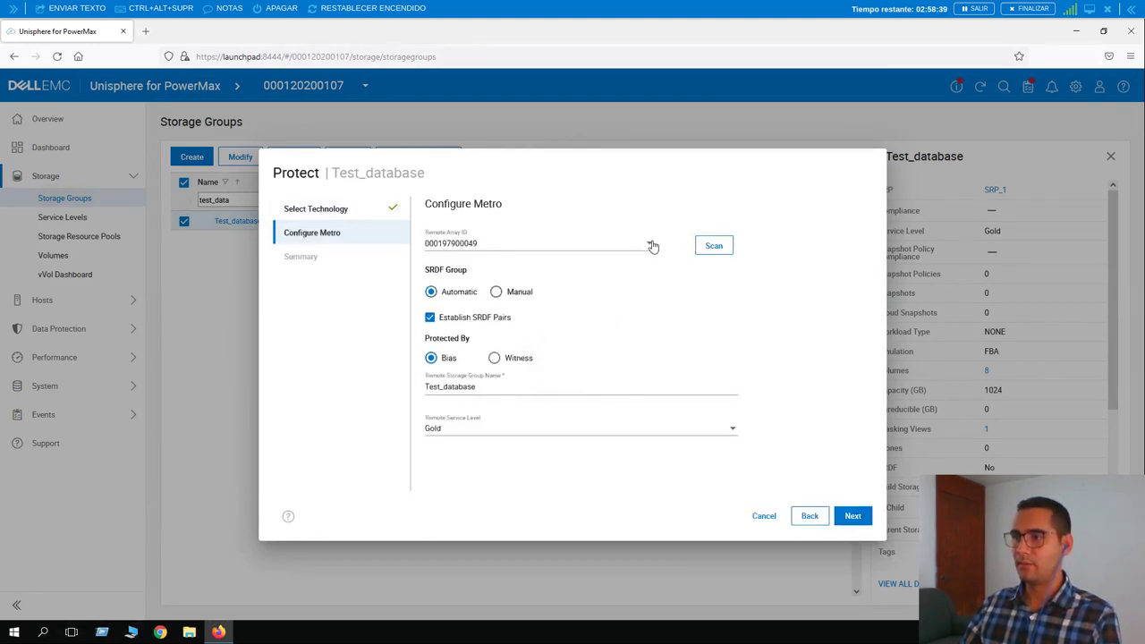
left_click(652, 246)
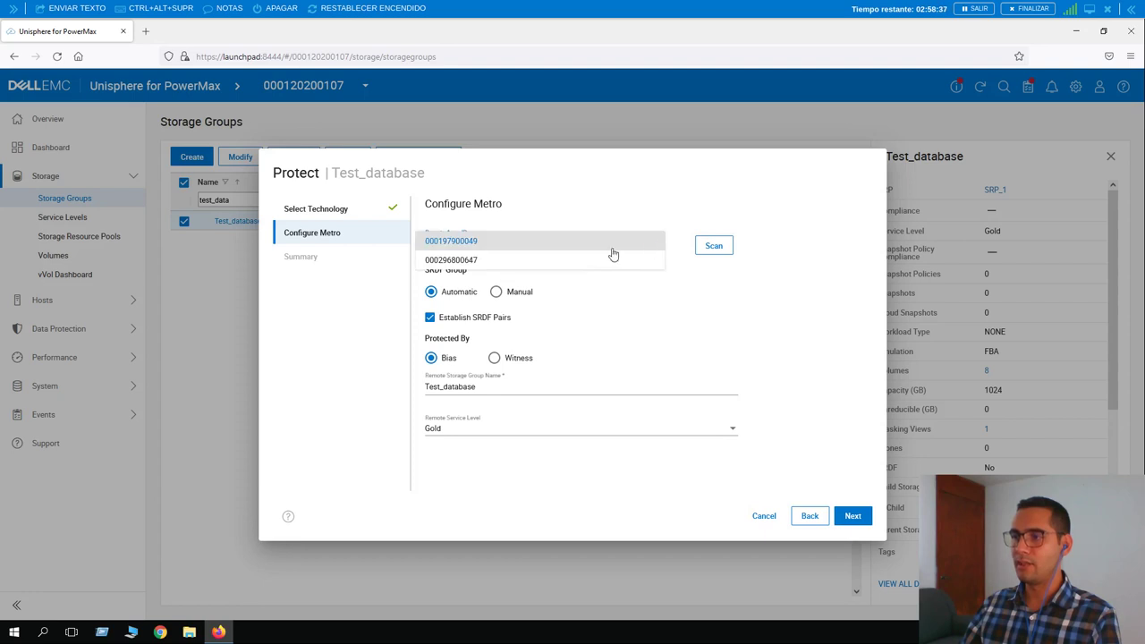
left_click(470, 262)
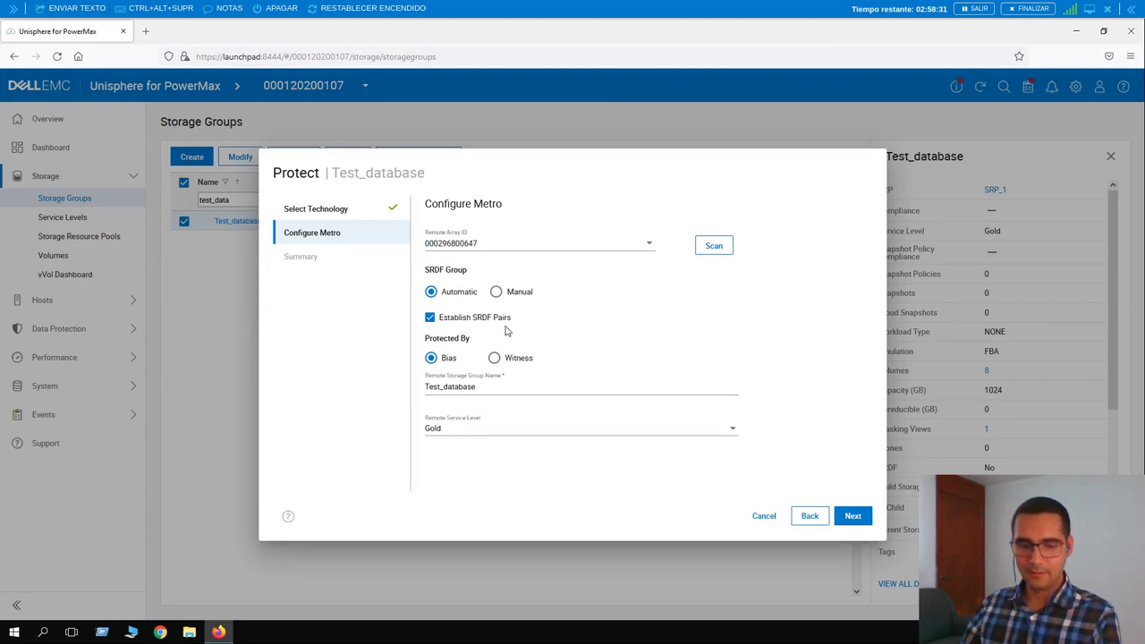
mouse_move(498, 318)
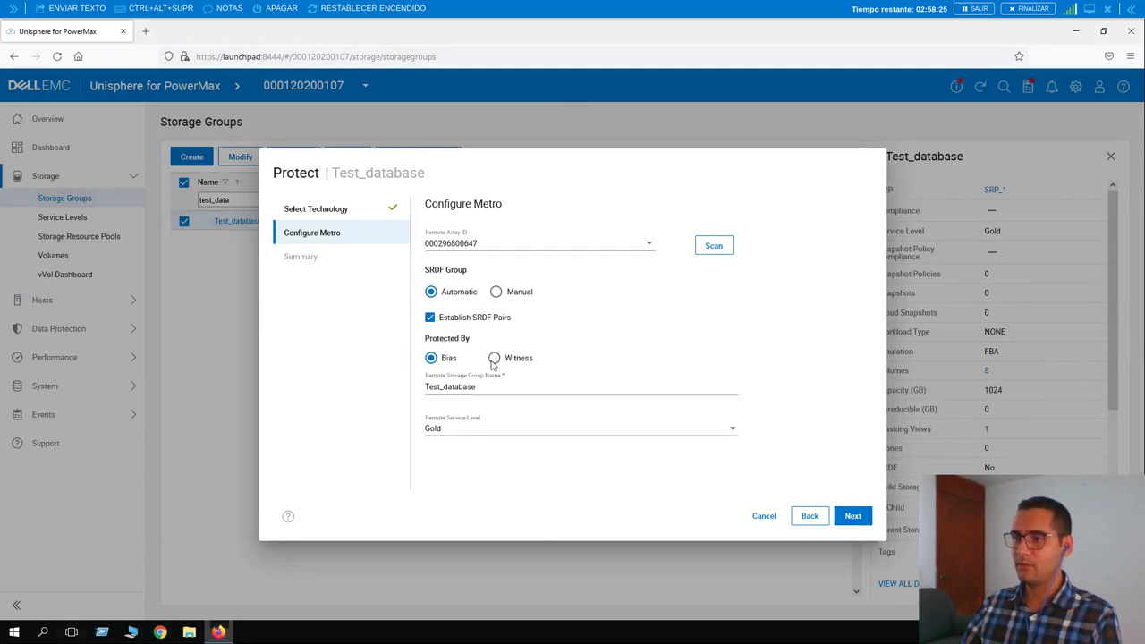
left_click(492, 359)
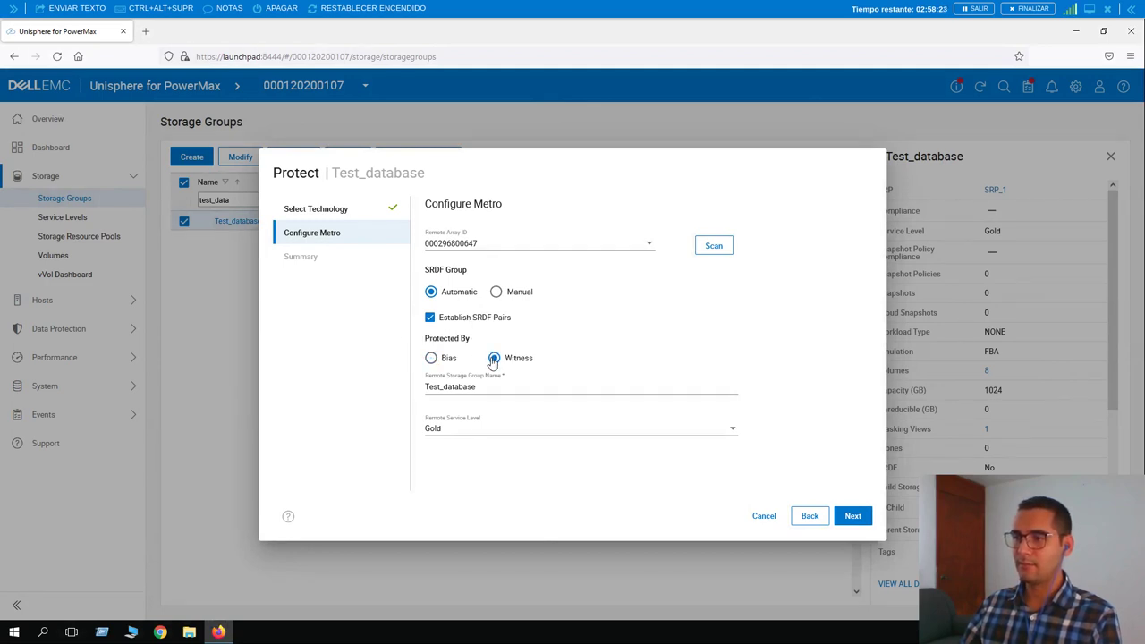
left_click(855, 518)
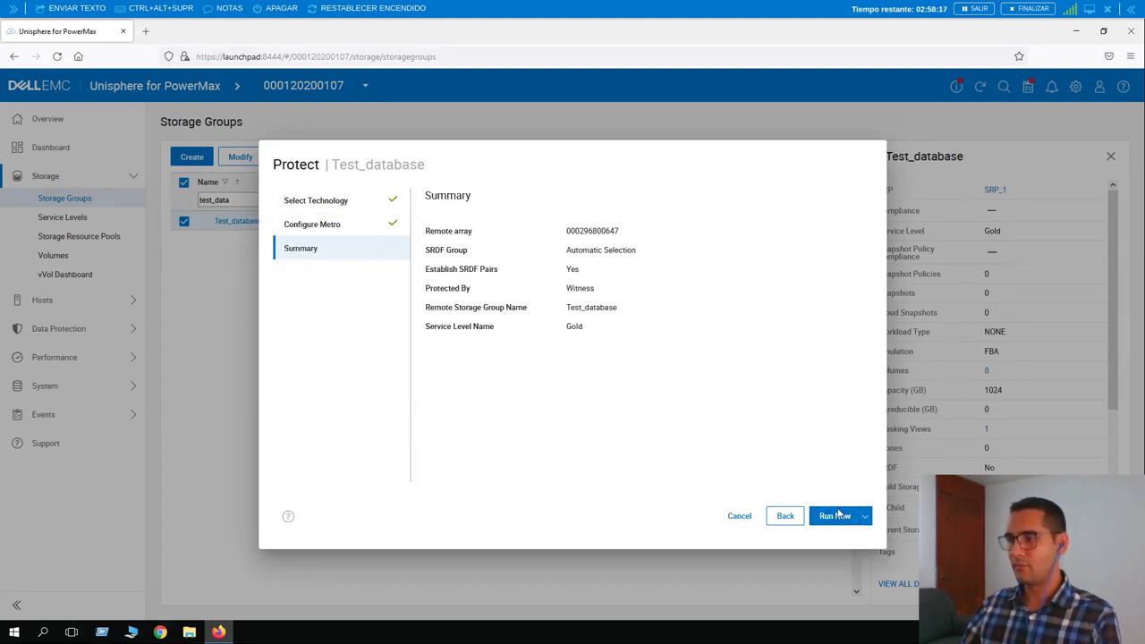
- Run the Test_database protection setup immediately, check its SRDF pair details and return to the storage group list
left_click(835, 517)
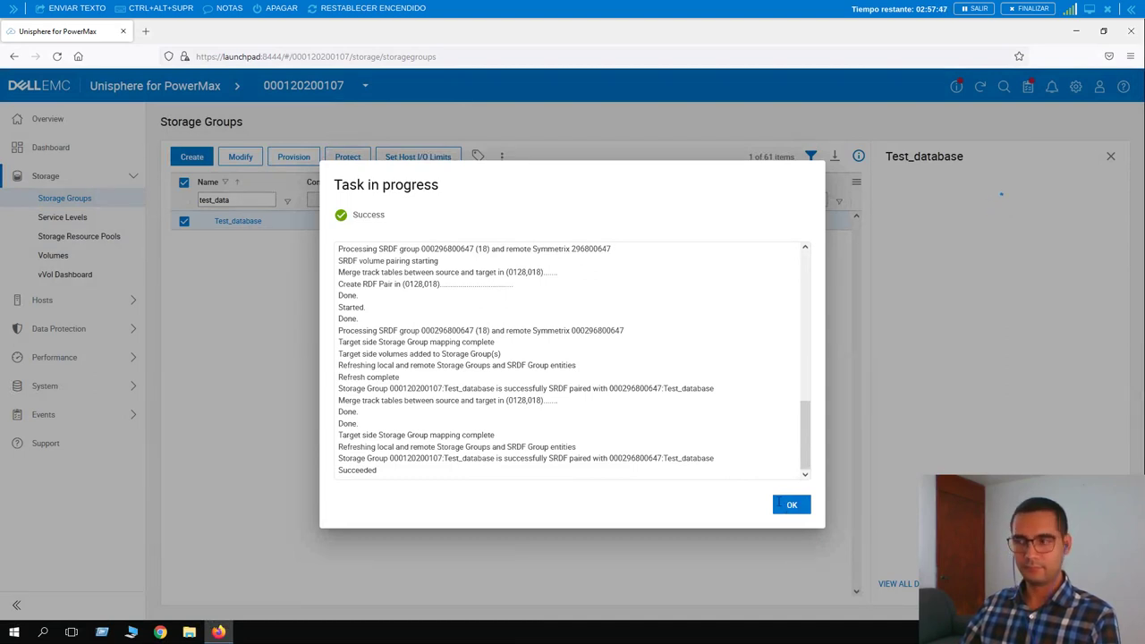
left_click(781, 504)
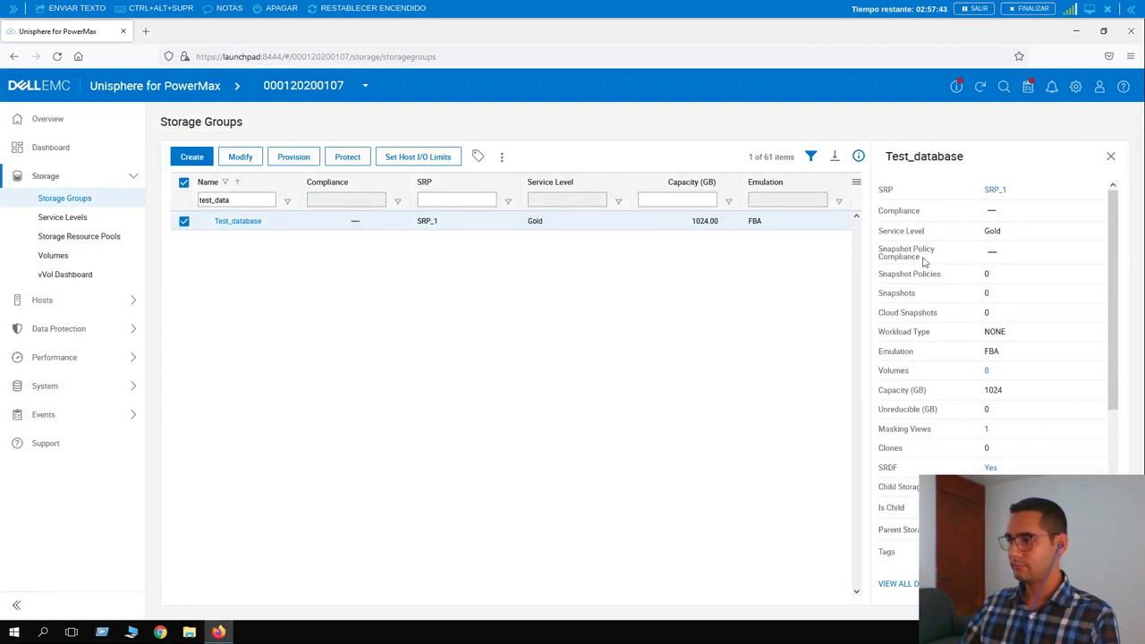
left_click(990, 468)
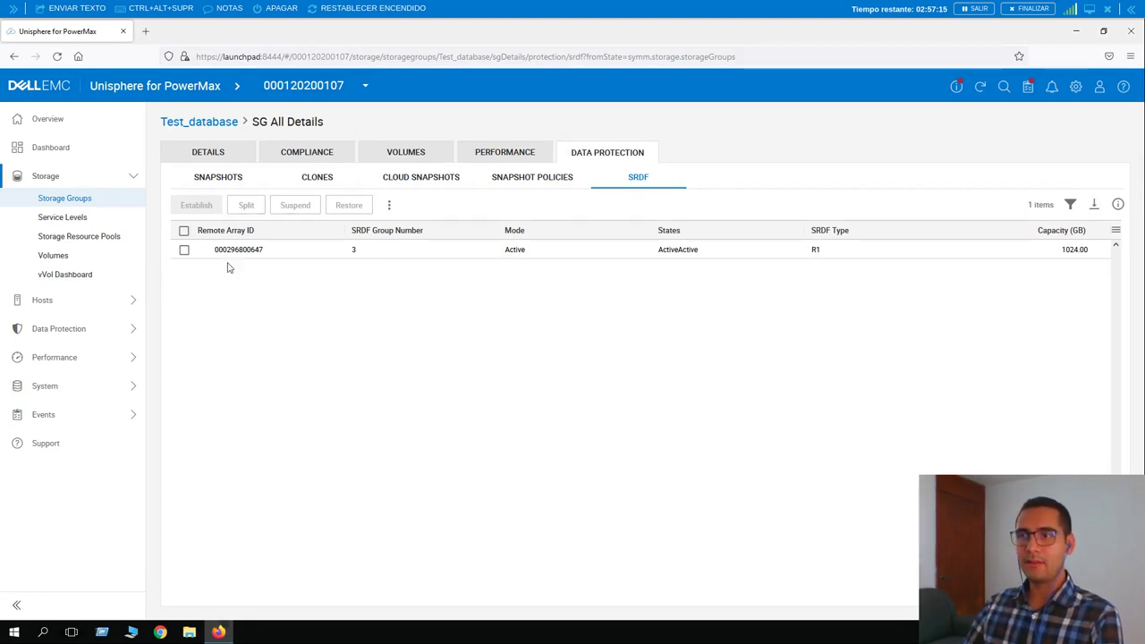
left_click(210, 122)
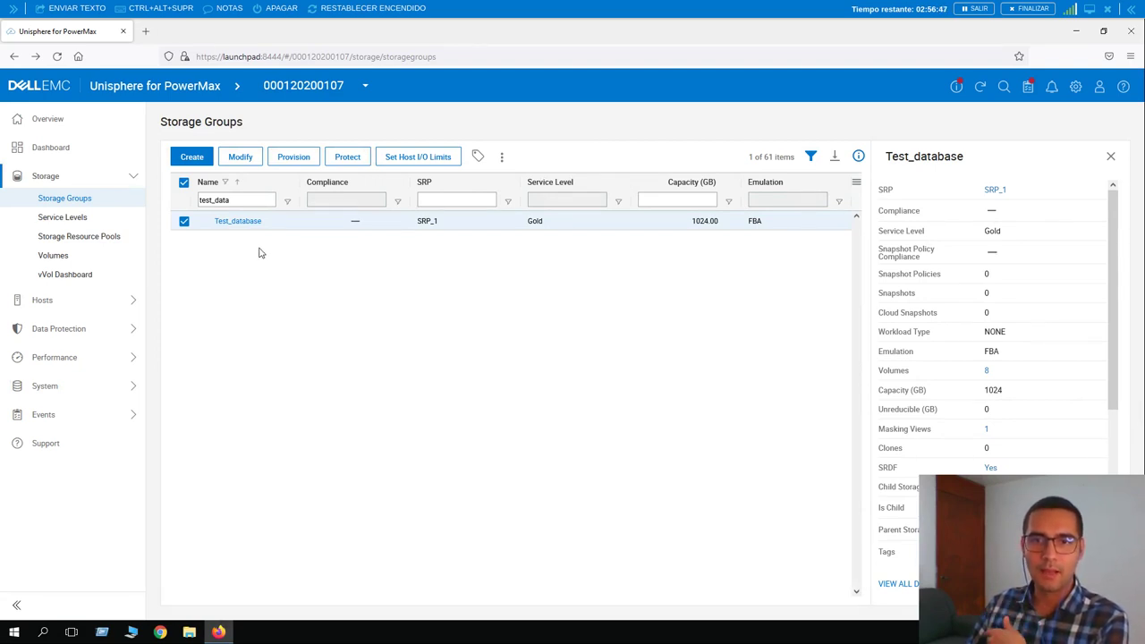
- Modify the Test_database storage group by setting its number of volumes to 10
left_click(243, 158)
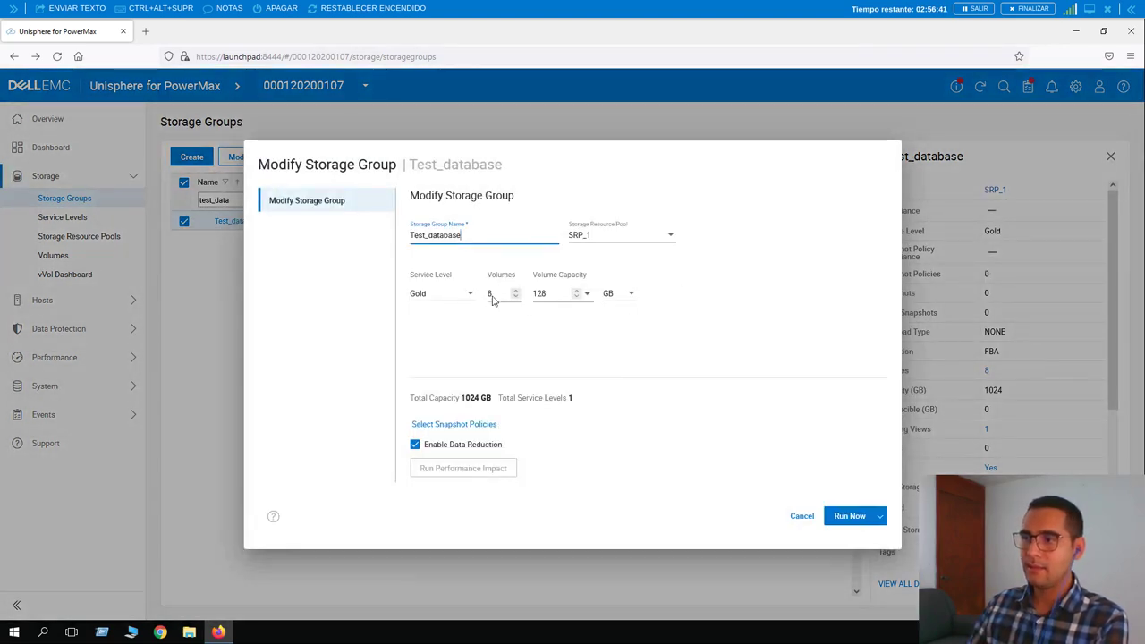
left_click(499, 290)
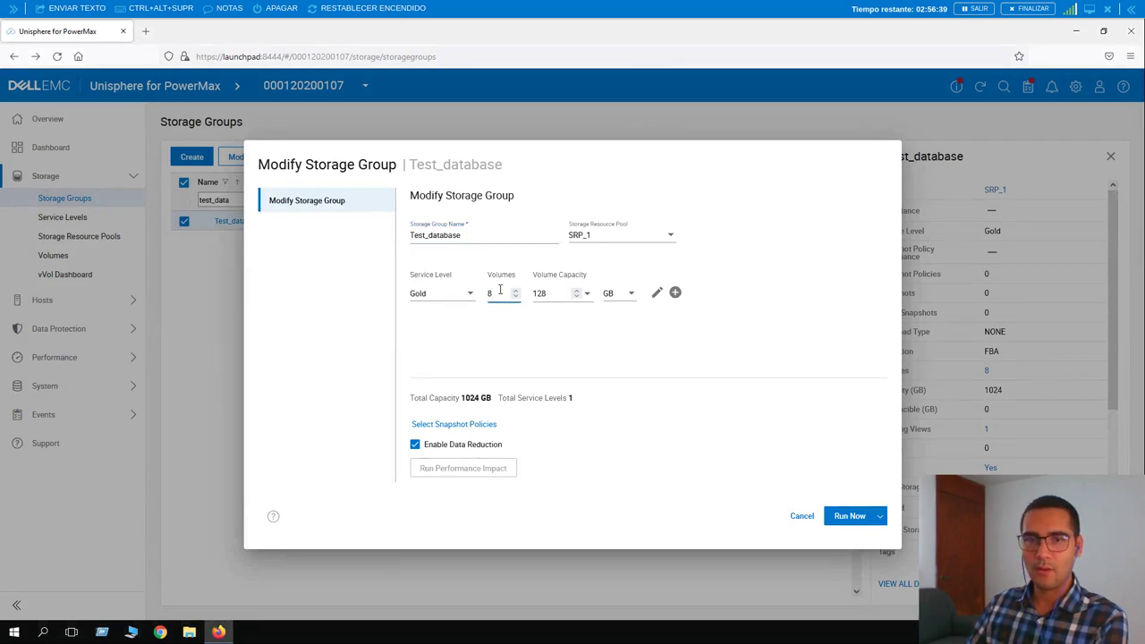
key("BackSpace")
type("10")
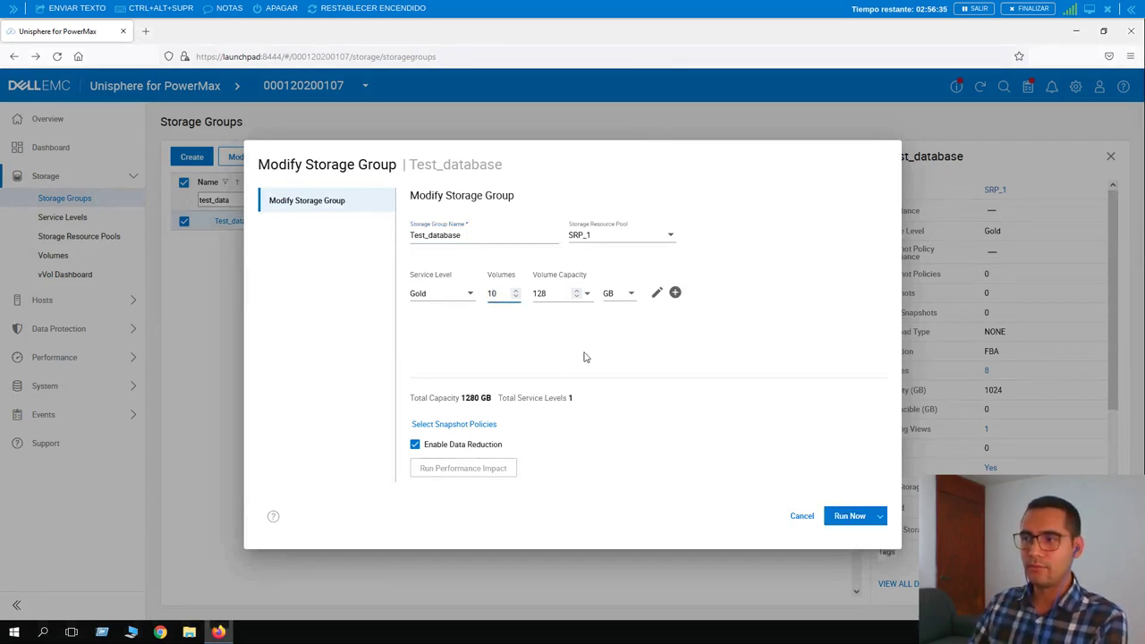
left_click(426, 324)
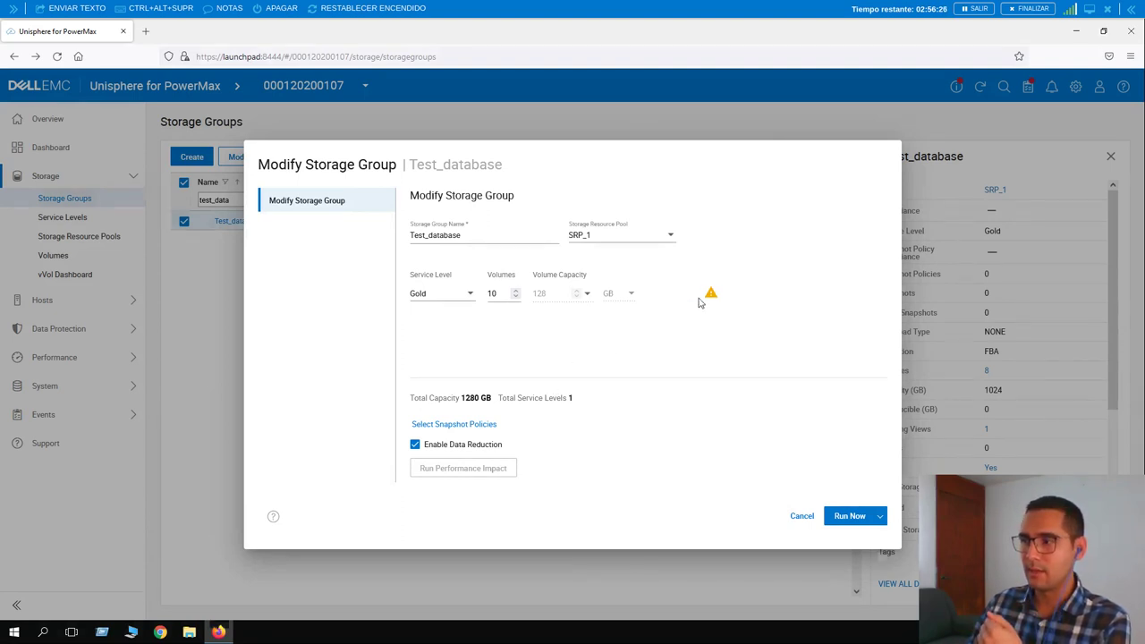
mouse_move(711, 304)
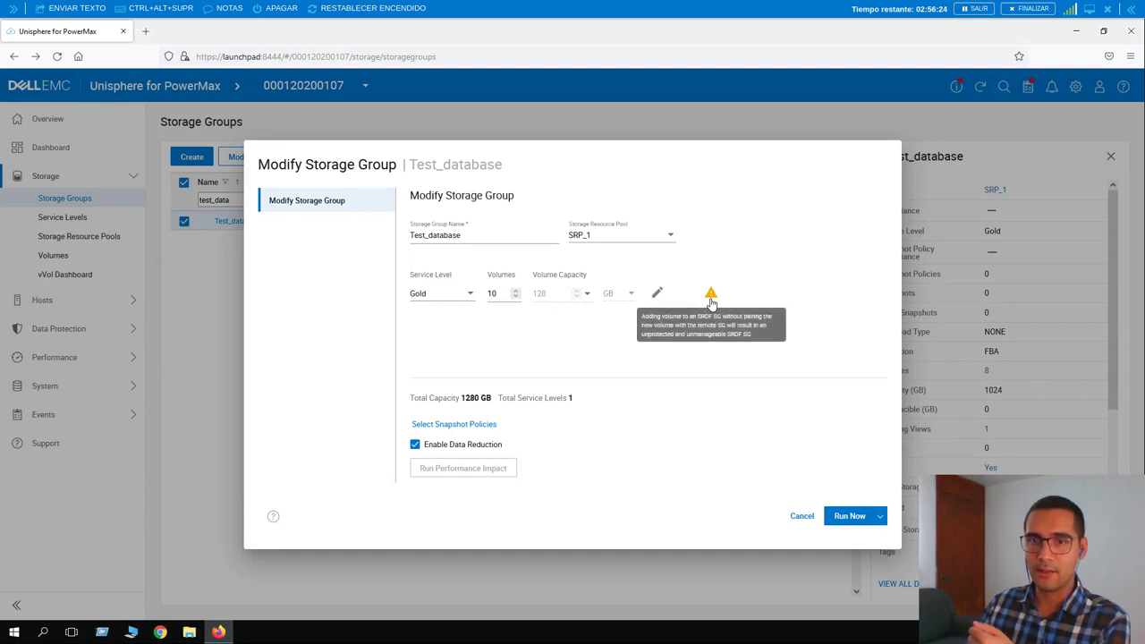
left_click(711, 298)
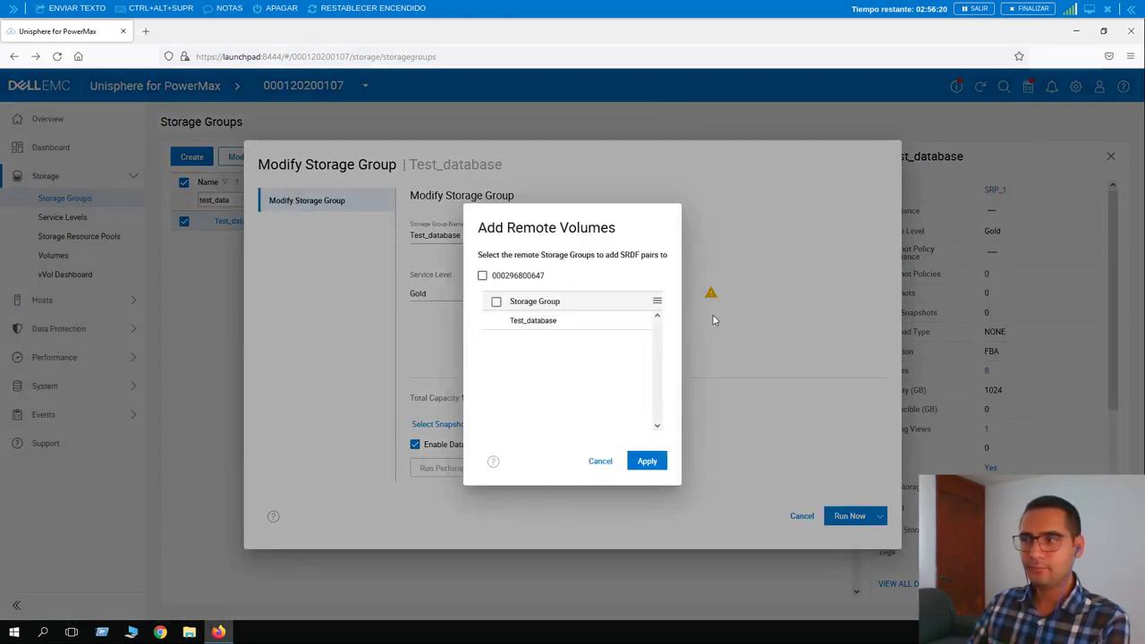
left_click(598, 462)
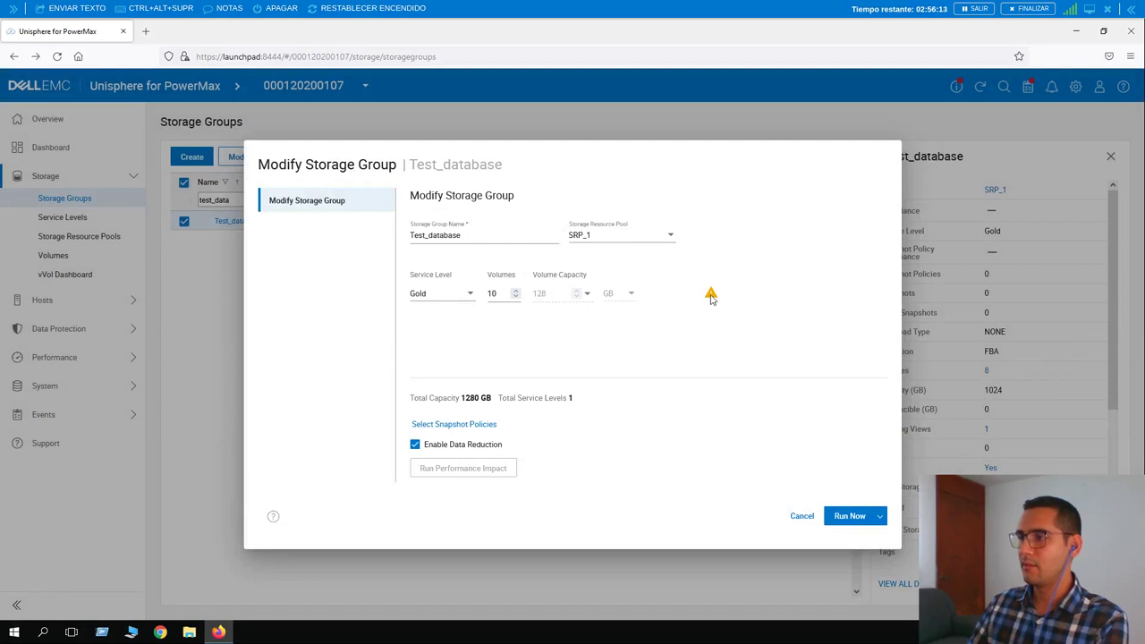
mouse_move(711, 298)
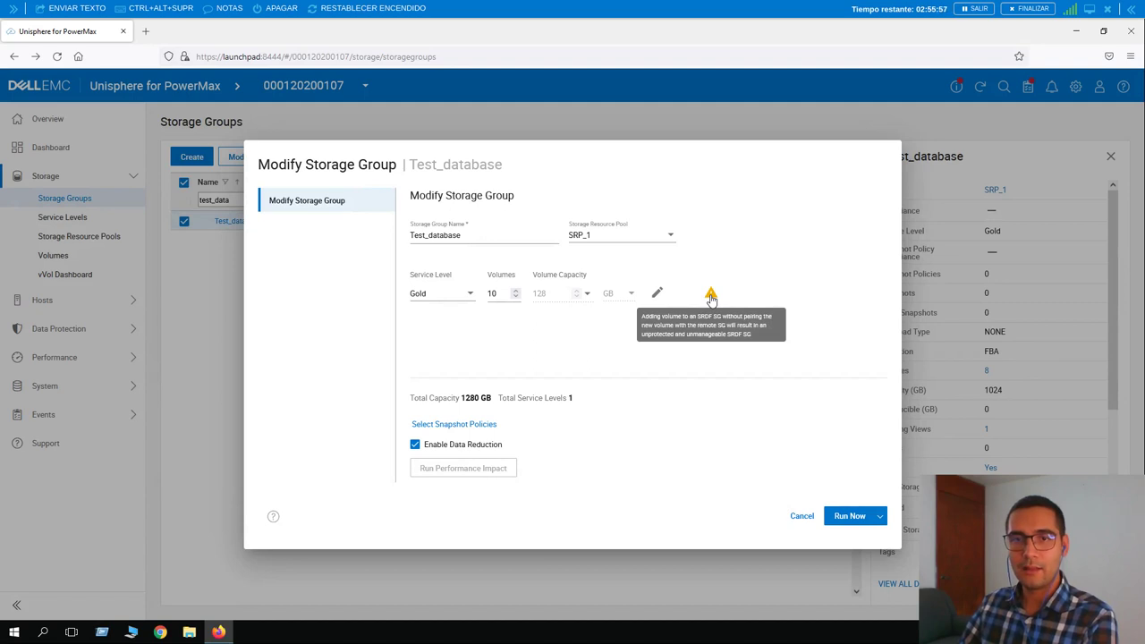
left_click(710, 295)
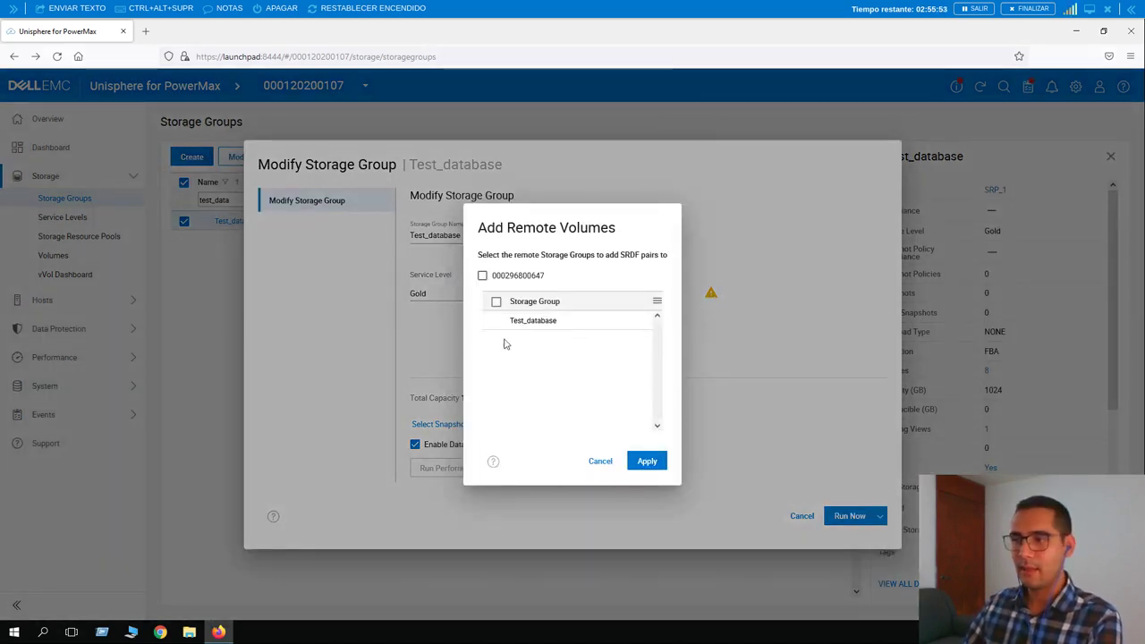
left_click(483, 277)
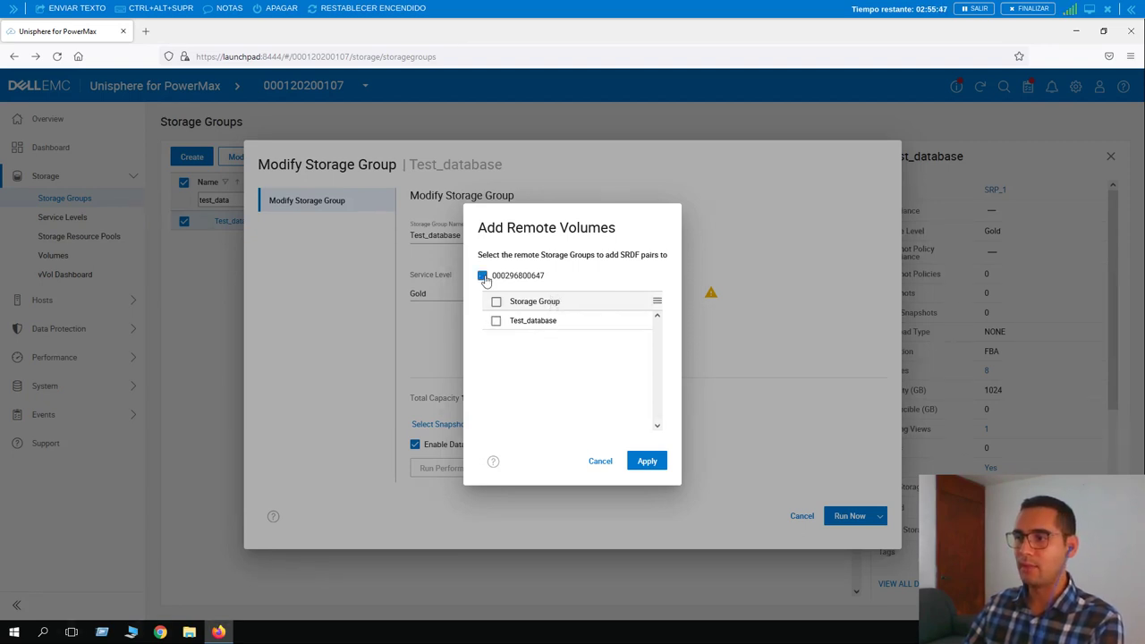
left_click(496, 321)
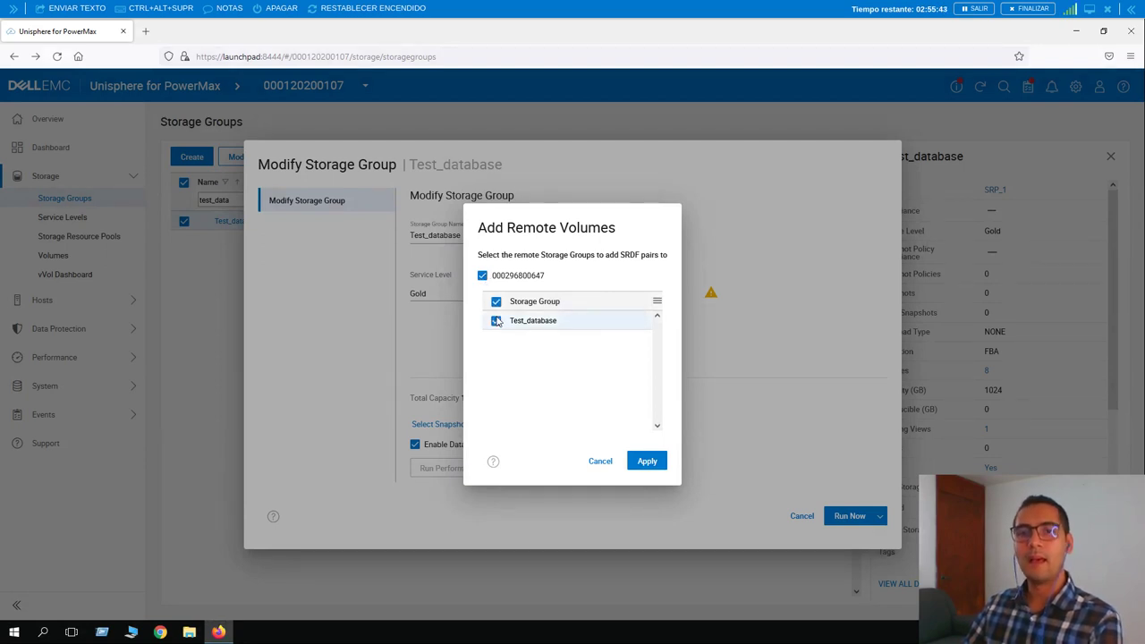
left_click(652, 463)
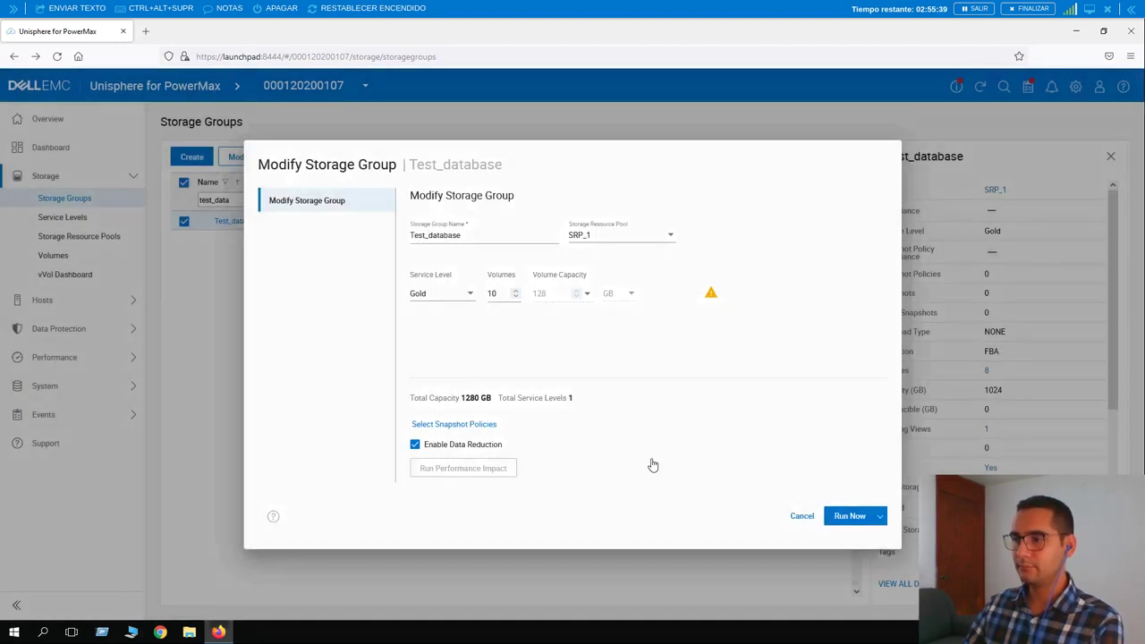
left_click(848, 516)
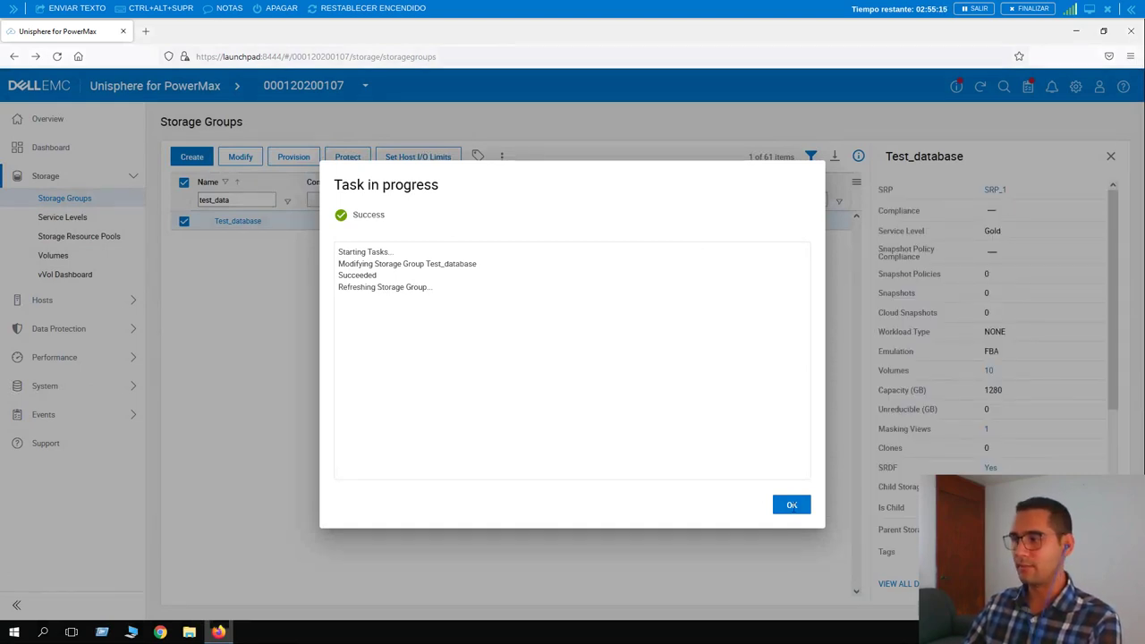
left_click(792, 506)
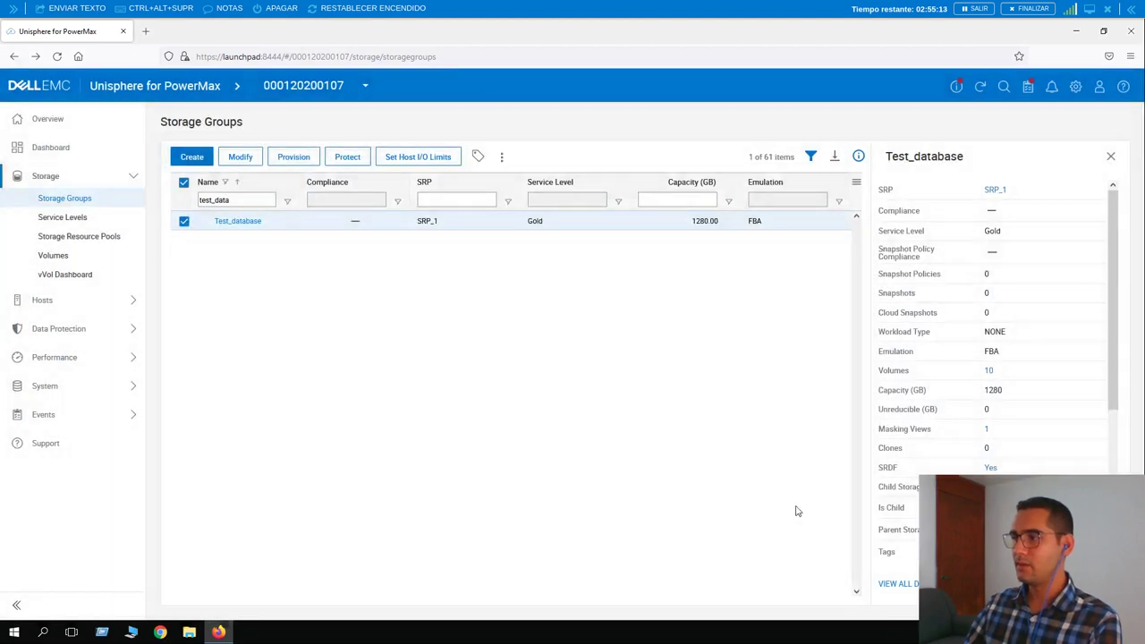